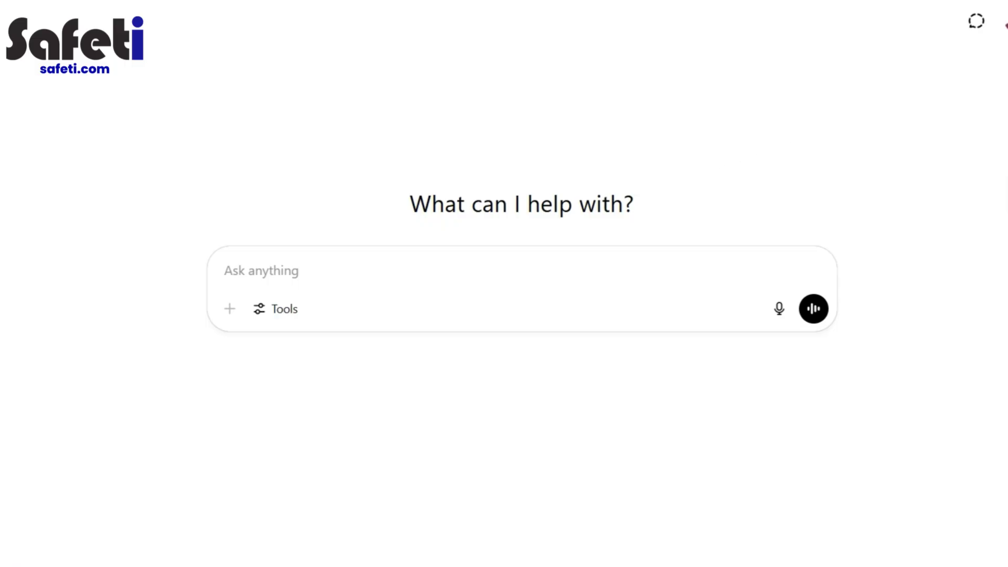
Dictate and send a prompt asking ChatGPT to create a health and safety audit template for an office environment
click(779, 308)
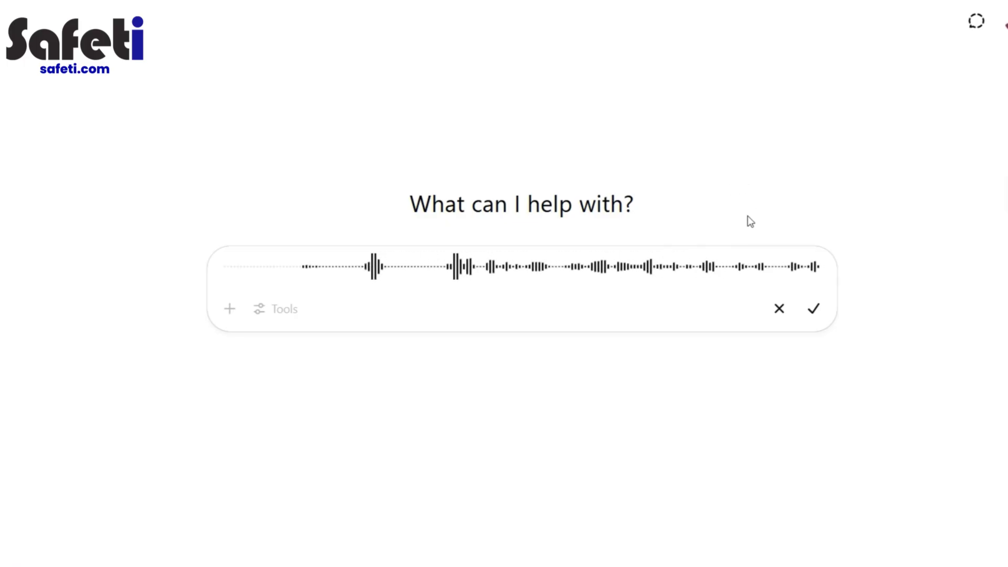
click(809, 317)
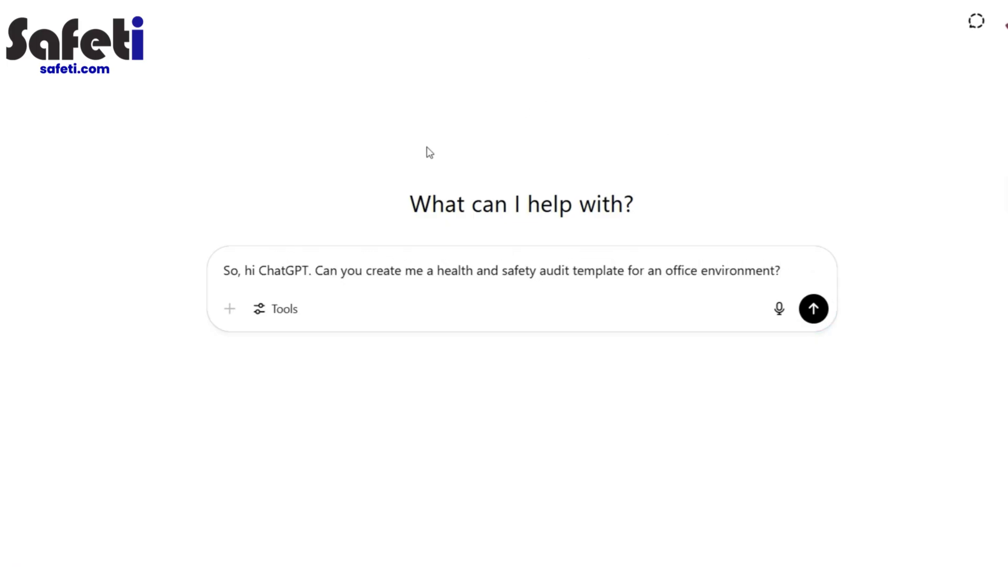
click(813, 308)
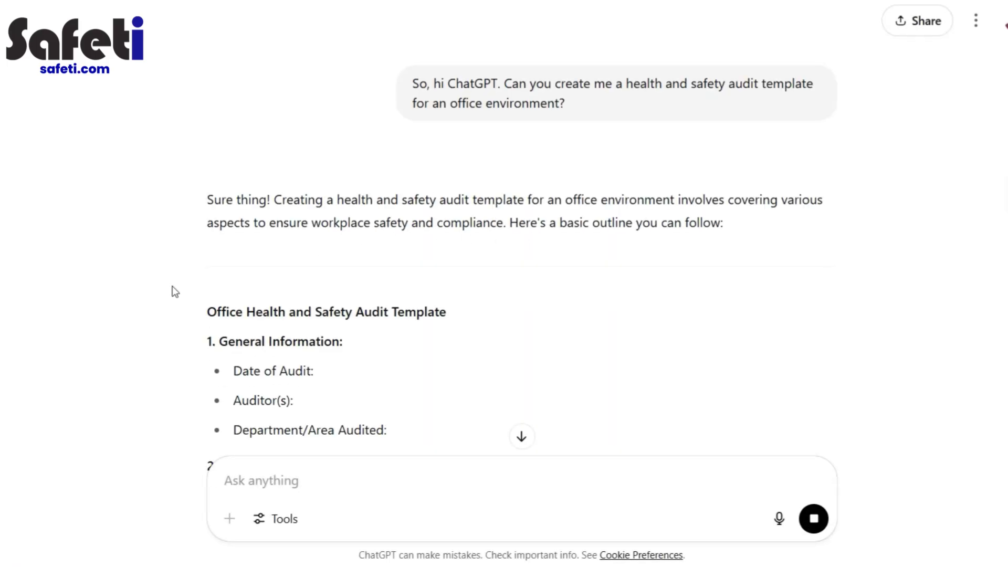
Review the office health and safety audit template, from General Information through Recommendations and Action Plan
scroll(173, 288, down, 3)
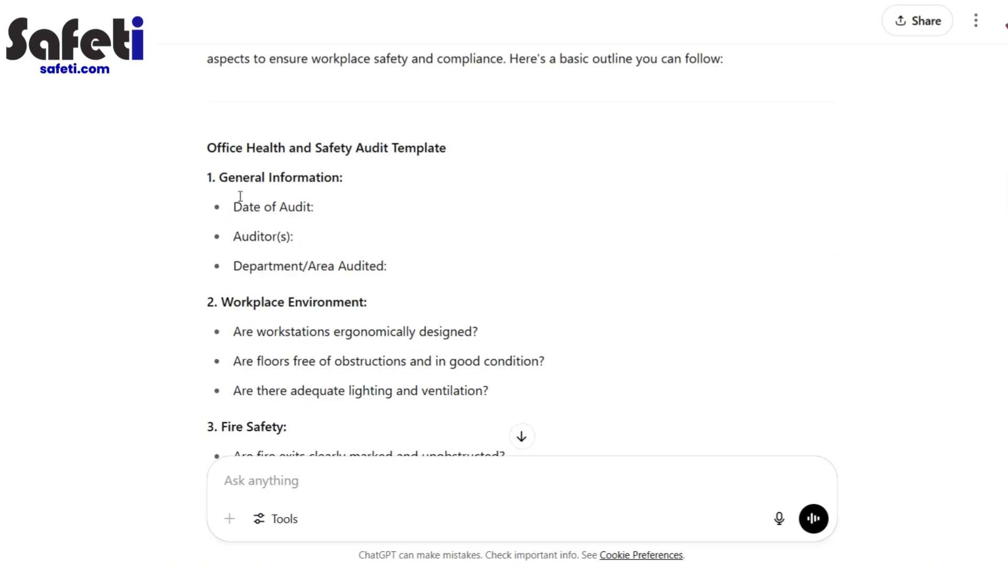
scroll(250, 276, down, 3)
scroll(235, 258, up, 3)
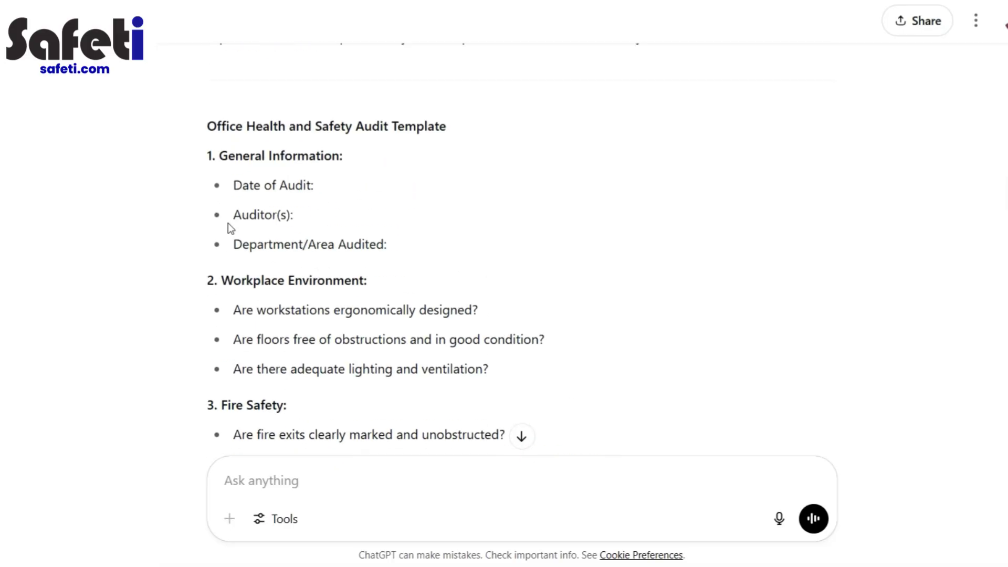
scroll(275, 304, down, 3)
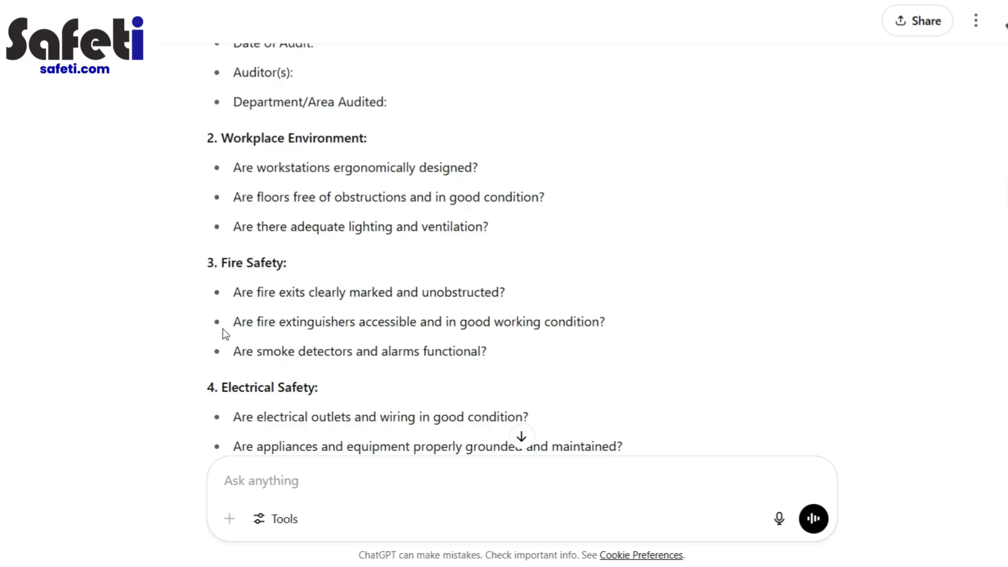
scroll(222, 329, down, 3)
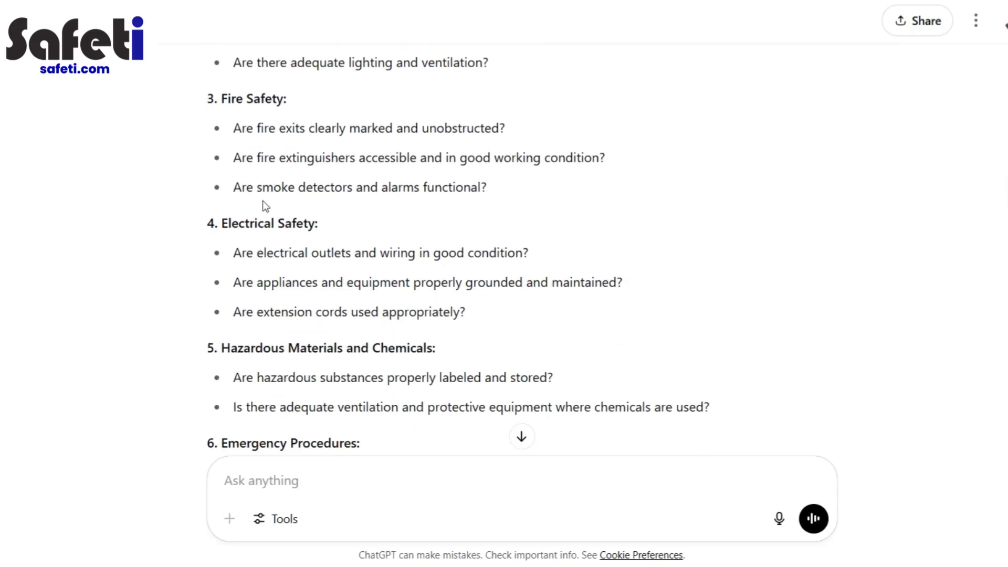
scroll(263, 201, down, 10)
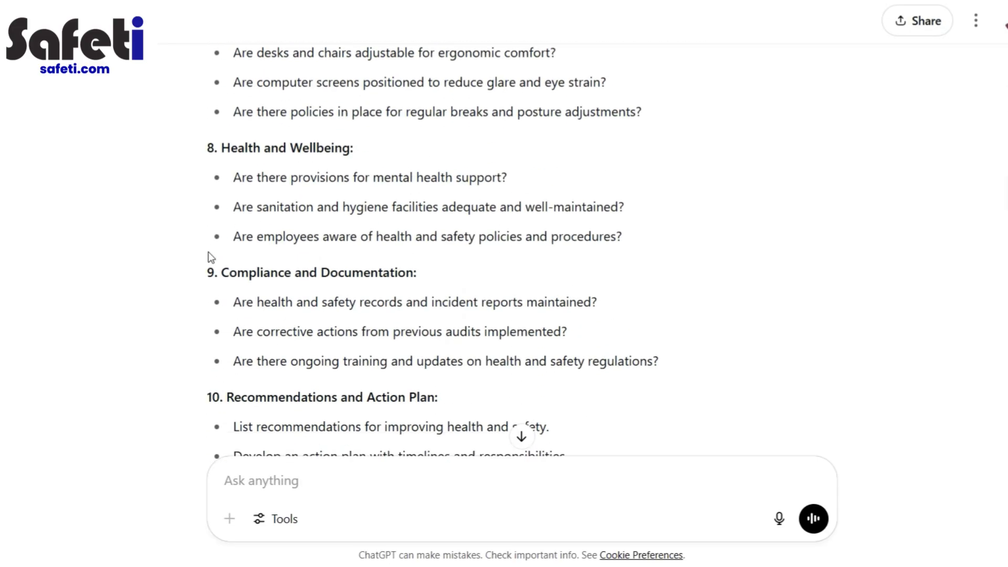
scroll(202, 249, up, 19)
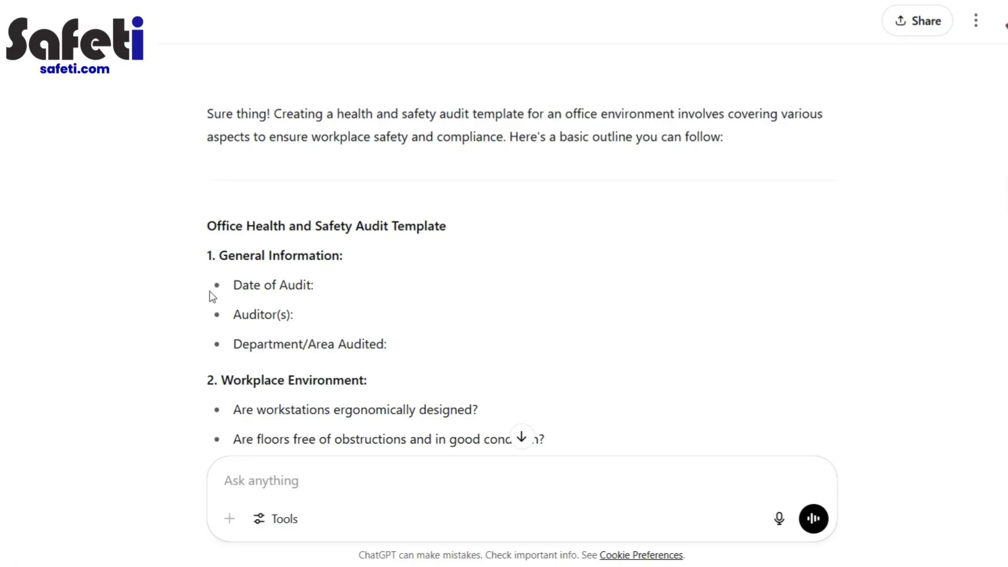
scroll(211, 292, down, 2)
scroll(197, 273, down, 4)
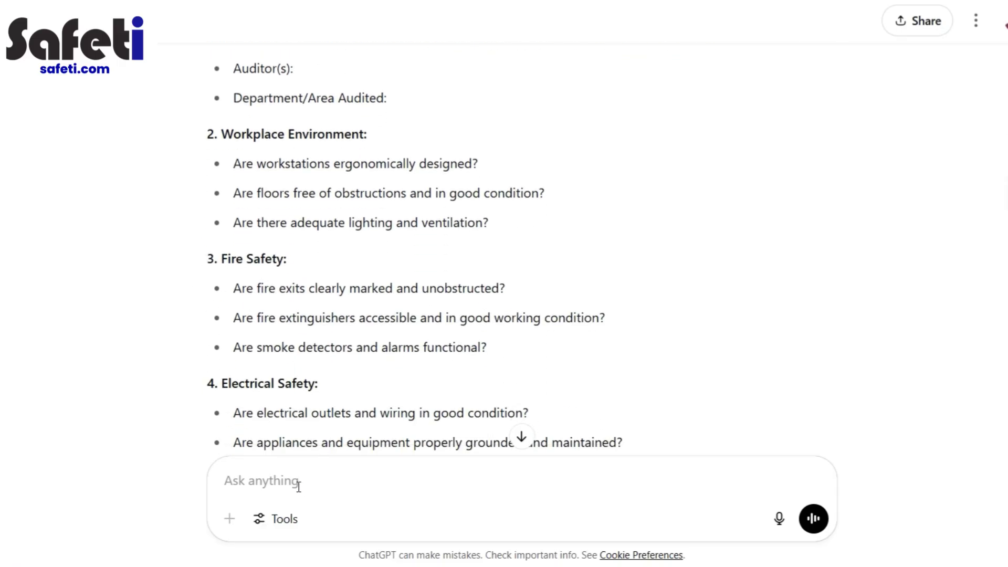
scroll(209, 258, down, 6)
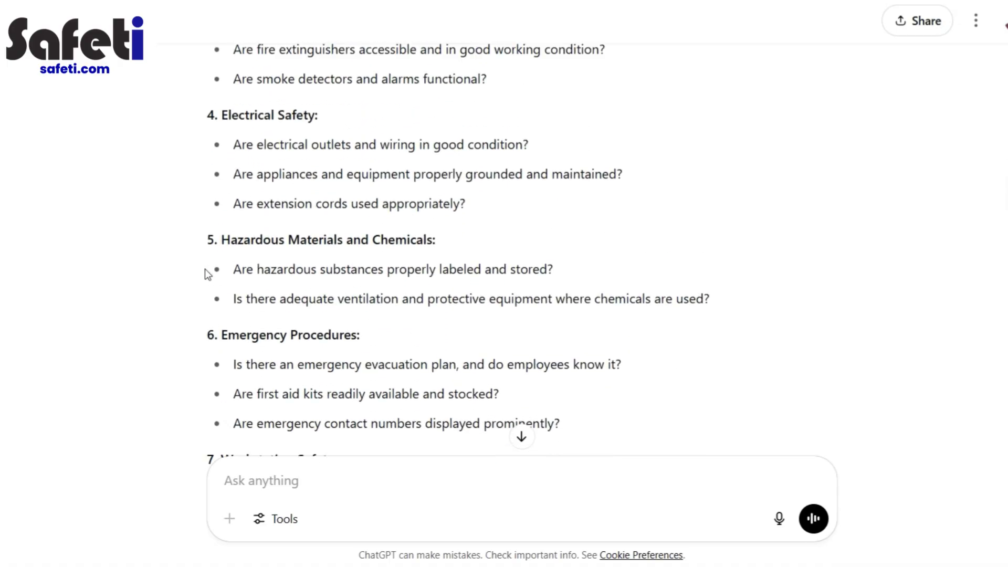
scroll(206, 272, up, 8)
scroll(208, 274, up, 2)
Request a version of the audit template with checkboxes and comment lines, and review its sections
click(293, 479)
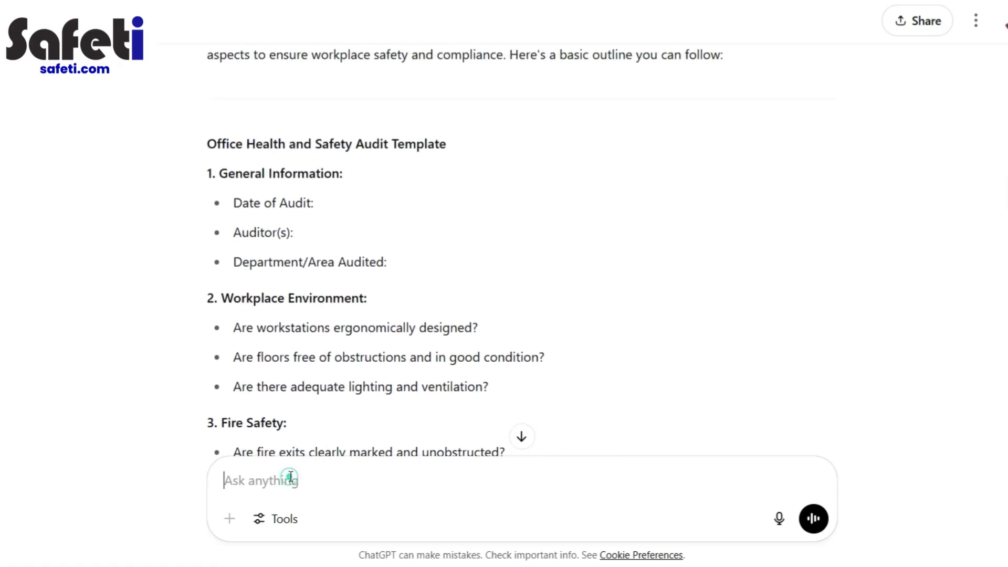
click(779, 519)
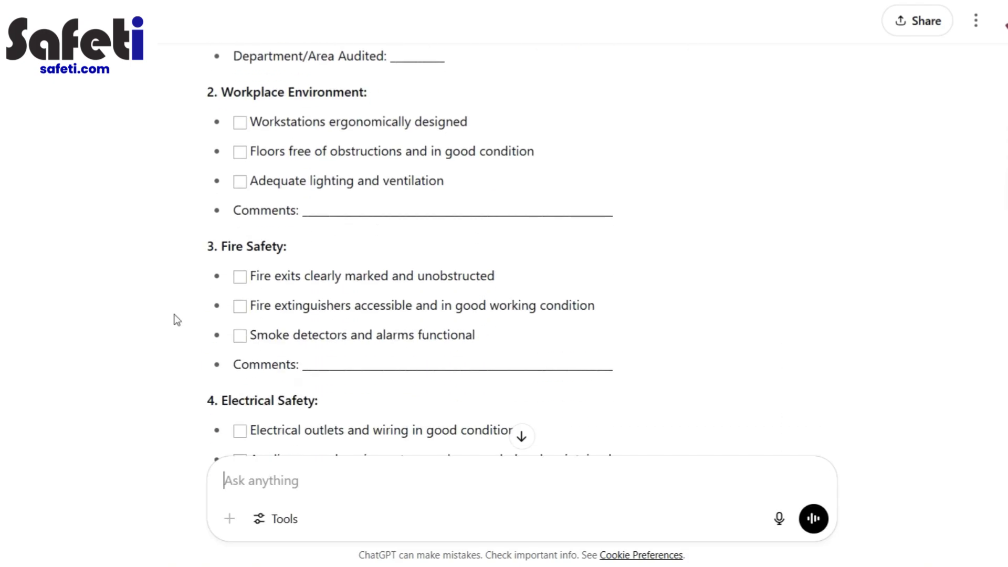
scroll(179, 317, down, 3)
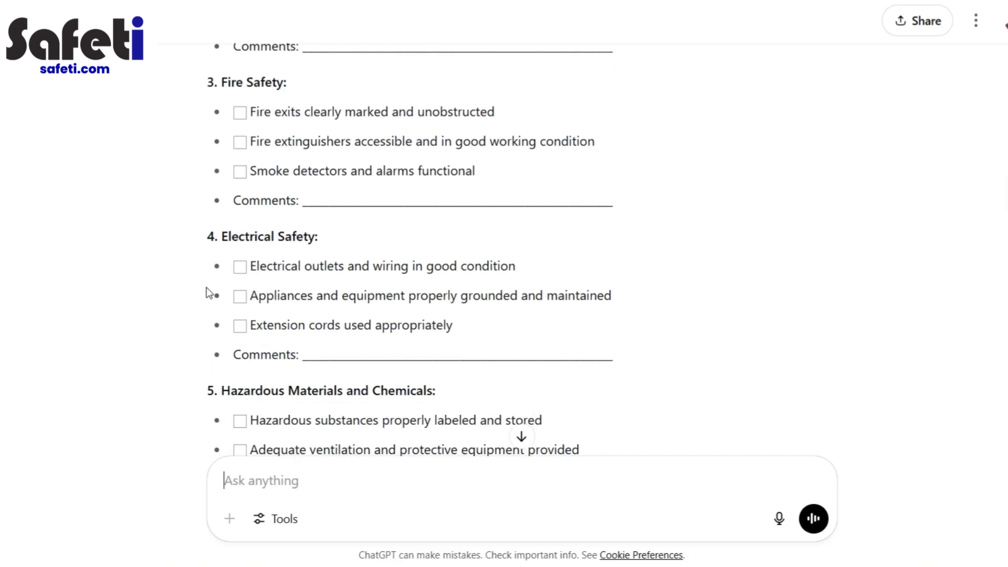
scroll(204, 280, down, 5)
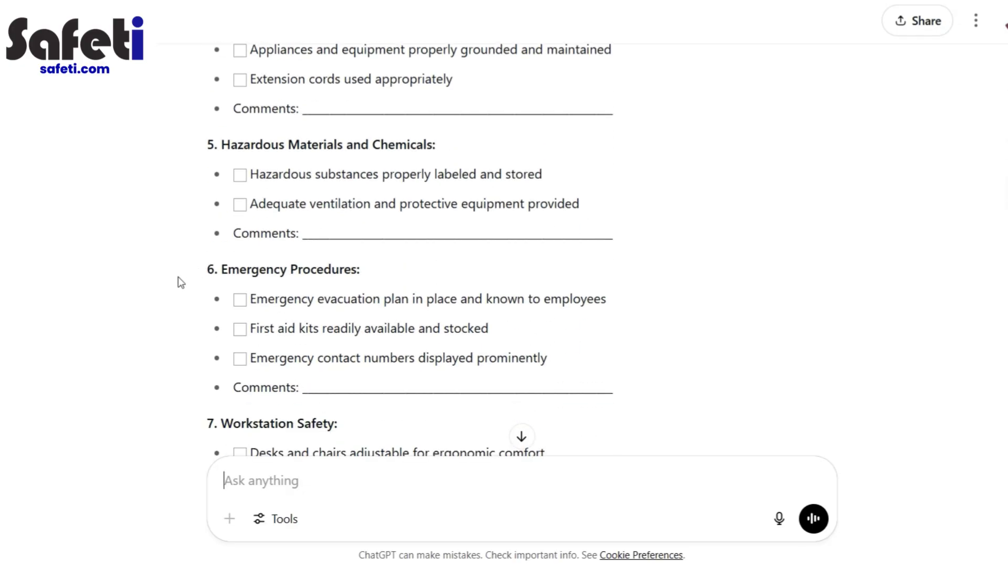
scroll(179, 282, down, 5)
scroll(173, 284, down, 5)
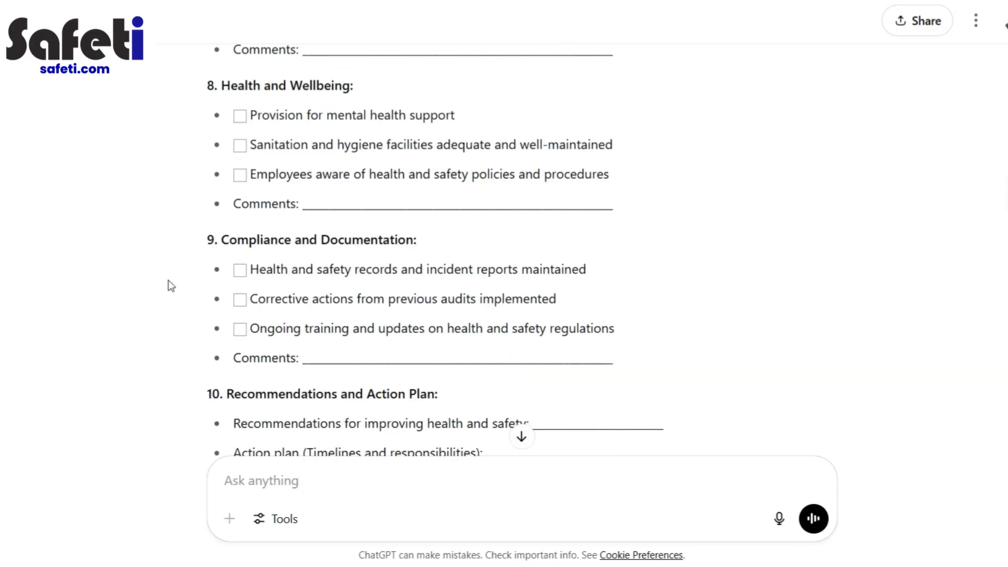
scroll(170, 287, down, 3)
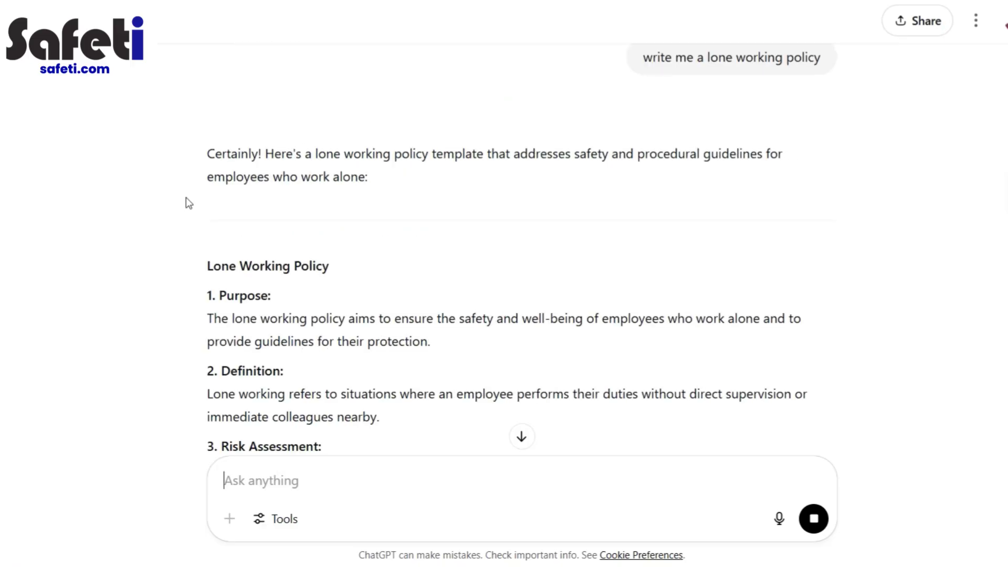
Read through the lone working policy, checking its sections from Purpose and Risk Assessment to Compliance and Accountability
scroll(169, 306, down, 3)
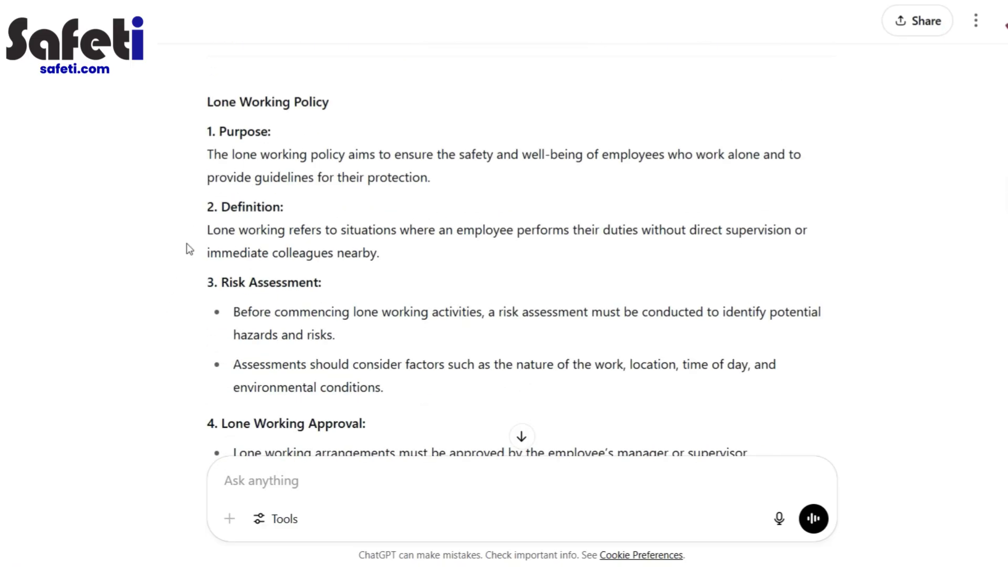
scroll(216, 179, down, 3)
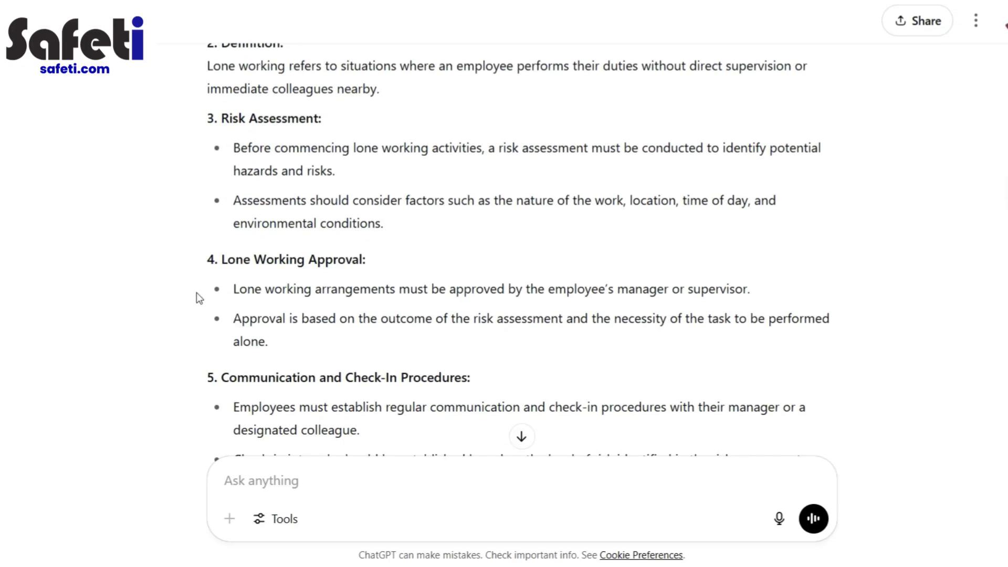
scroll(218, 284, down, 3)
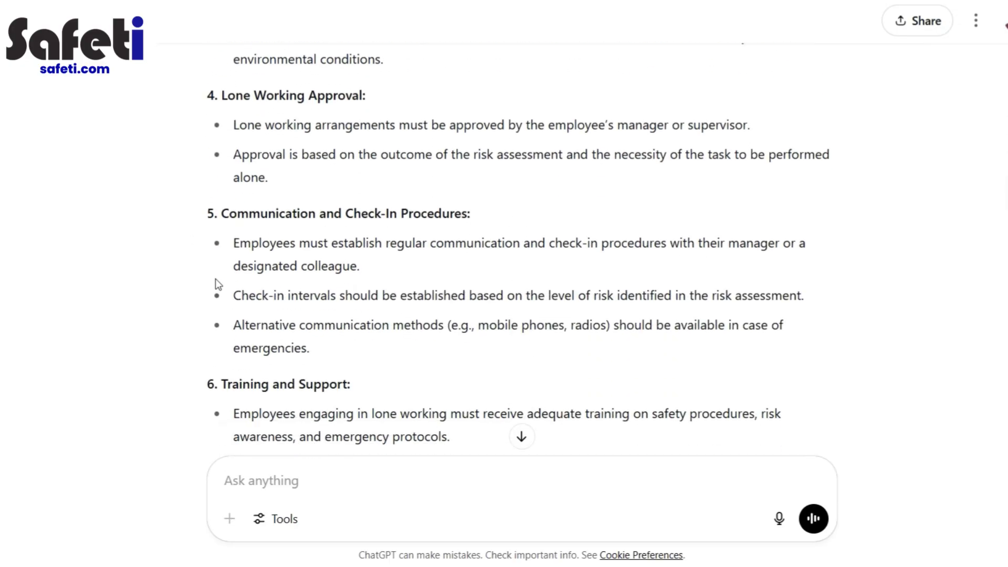
scroll(216, 279, up, 3)
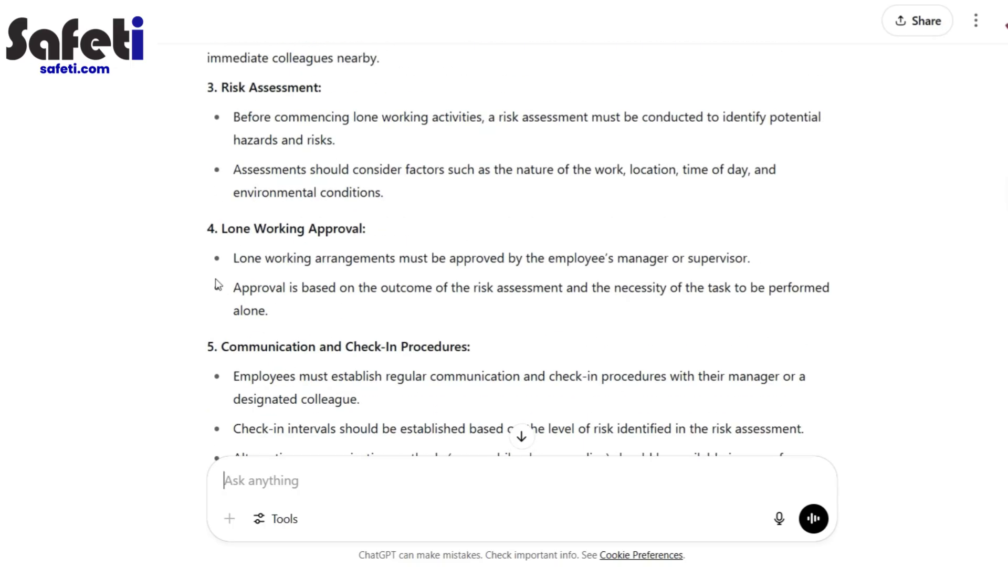
scroll(215, 279, down, 3)
scroll(215, 279, down, 3)
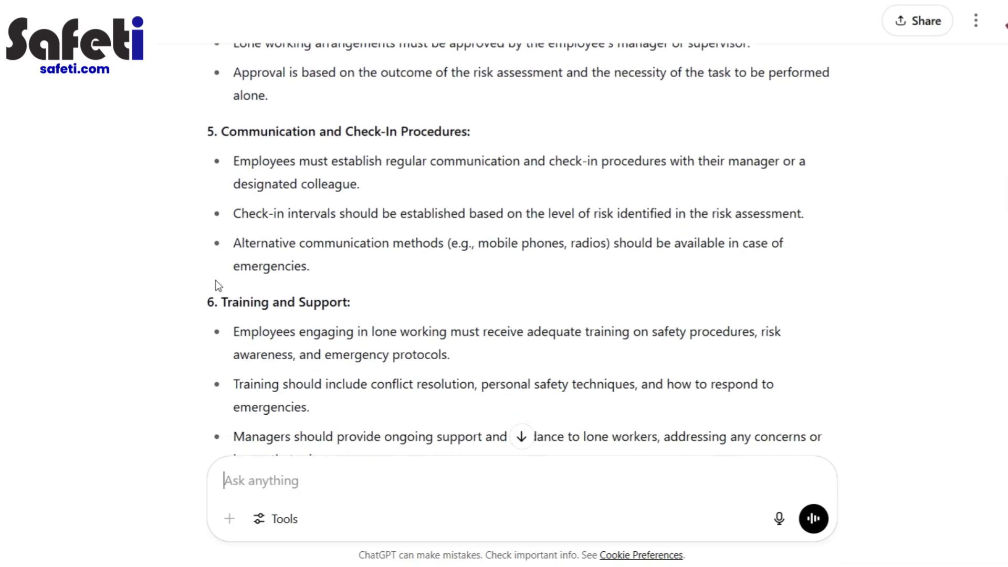
scroll(191, 328, down, 3)
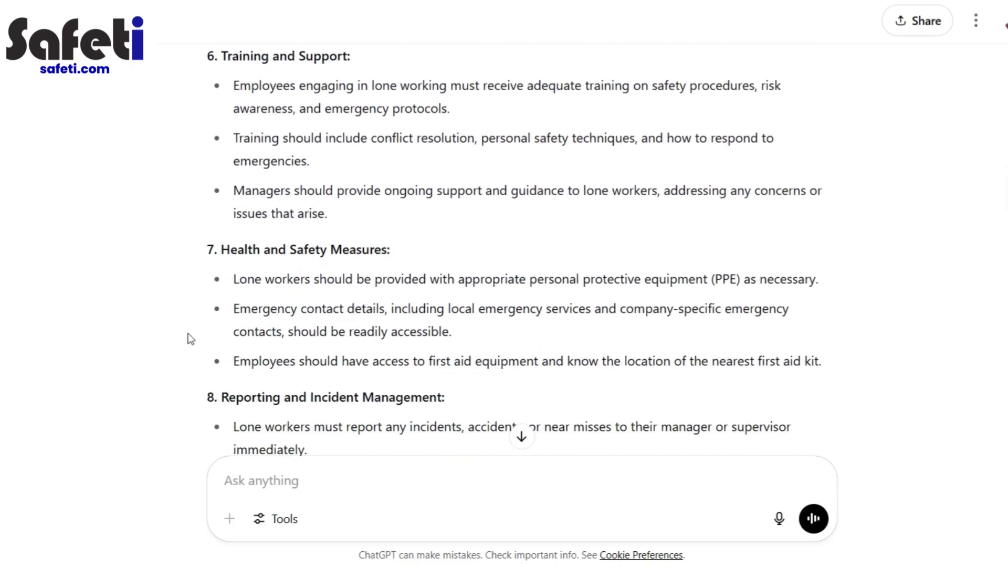
scroll(186, 329, down, 3)
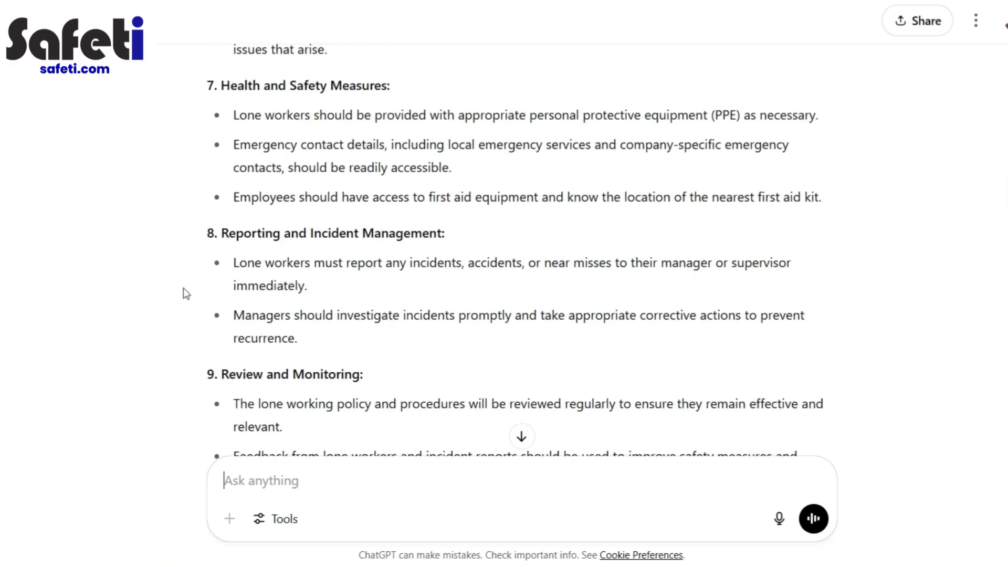
scroll(202, 290, down, 3)
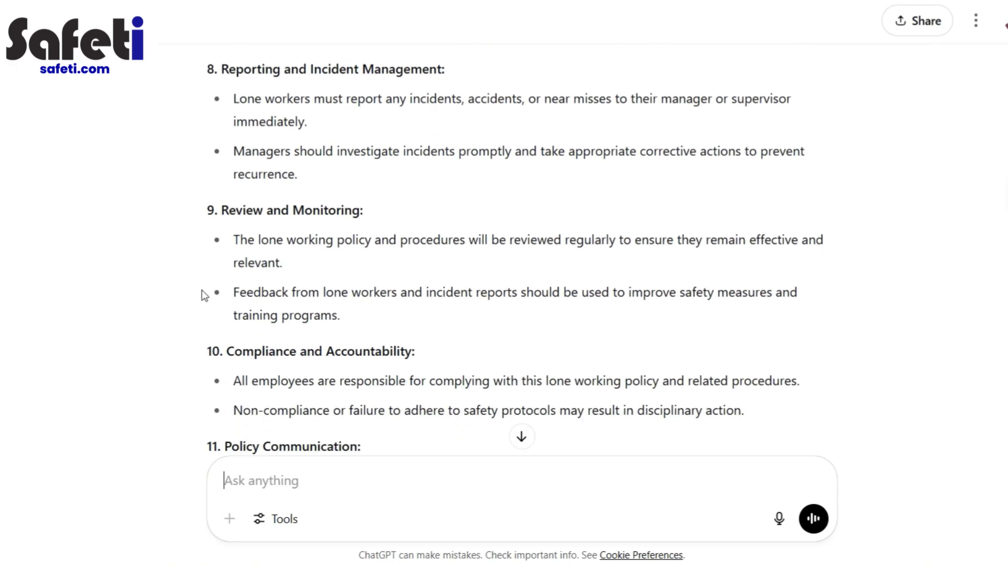
scroll(202, 290, down, 3)
scroll(201, 291, up, 9)
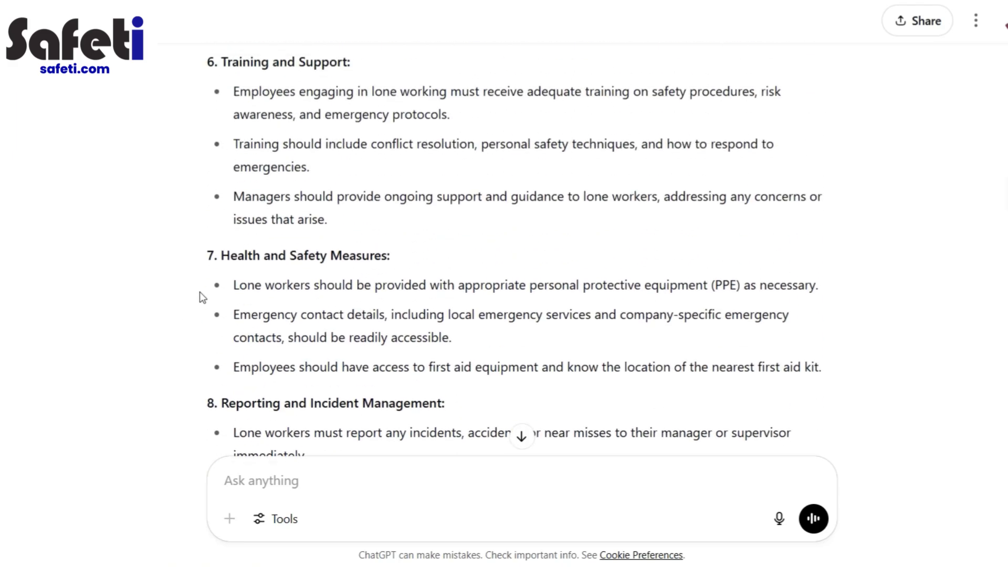
scroll(199, 292, up, 5)
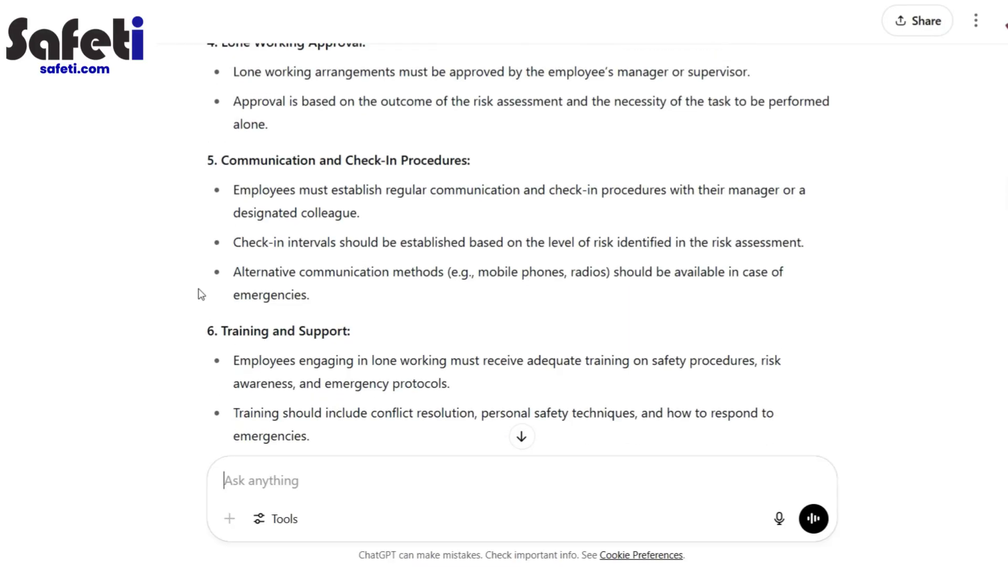
scroll(202, 293, up, 7)
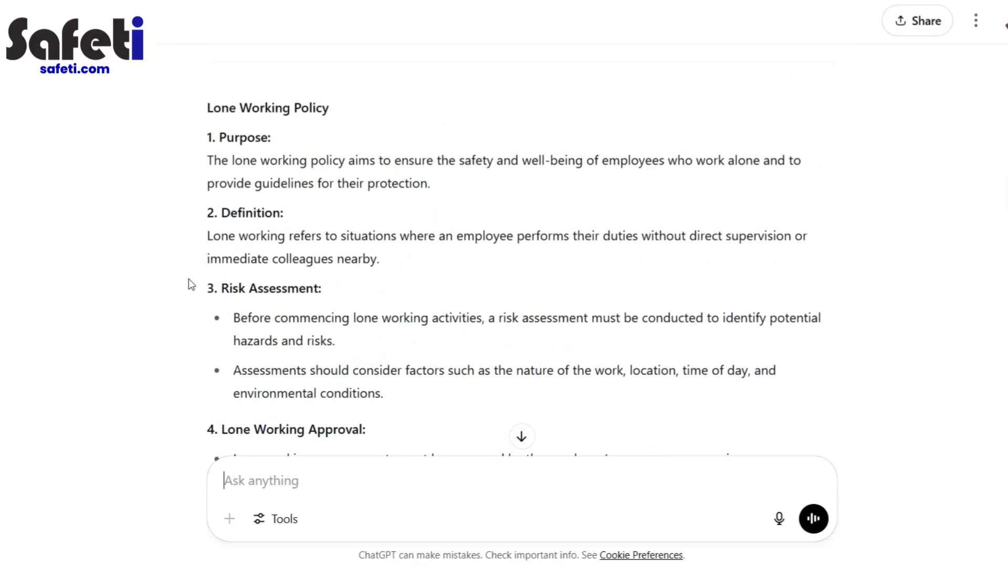
scroll(180, 277, down, 3)
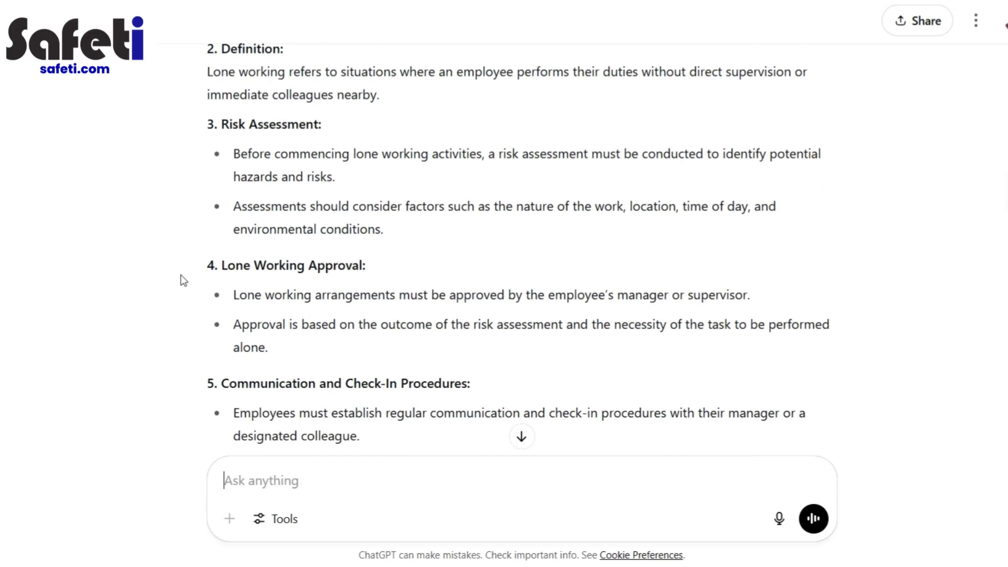
scroll(189, 272, down, 3)
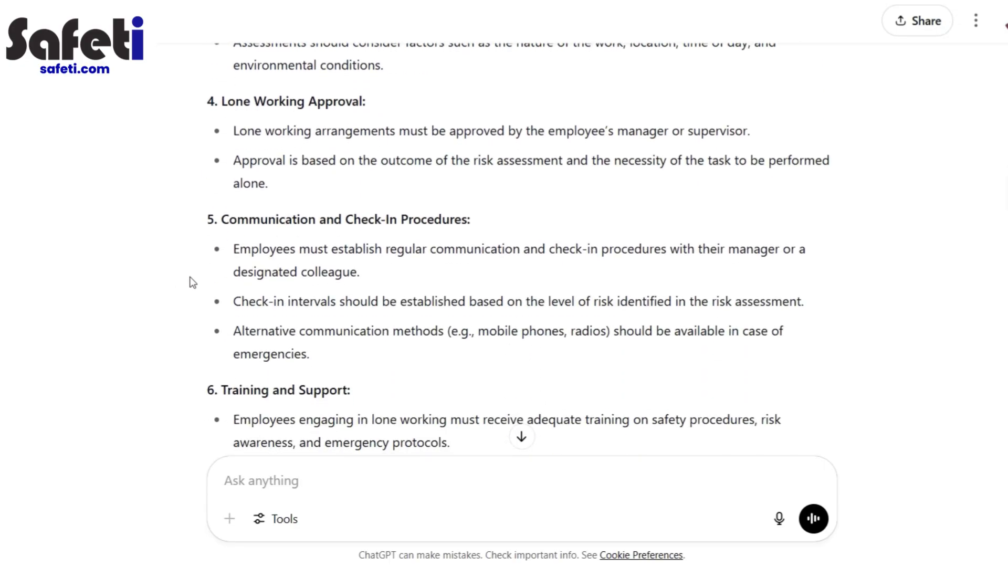
scroll(178, 285, down, 5)
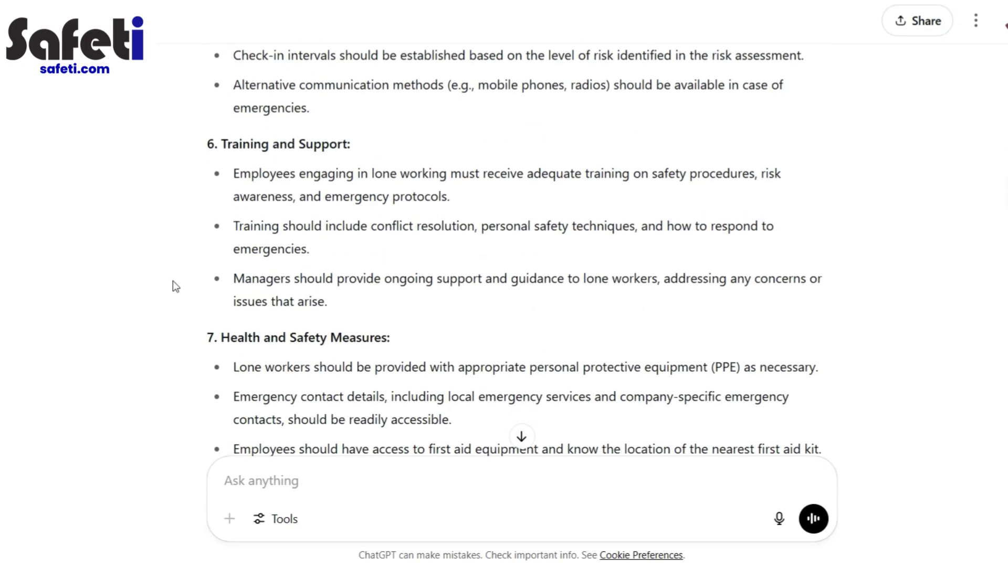
scroll(176, 286, down, 5)
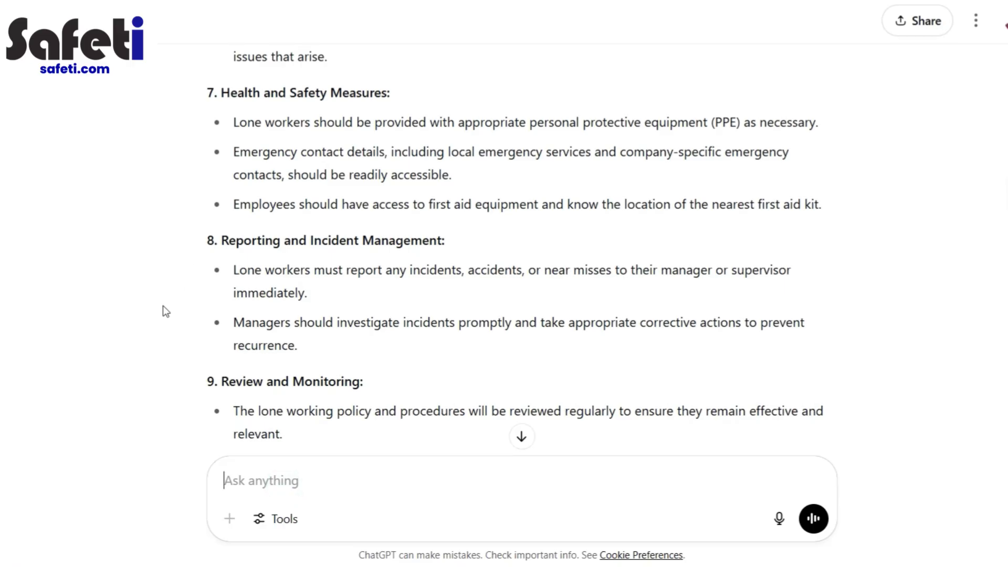
scroll(163, 305, up, 20)
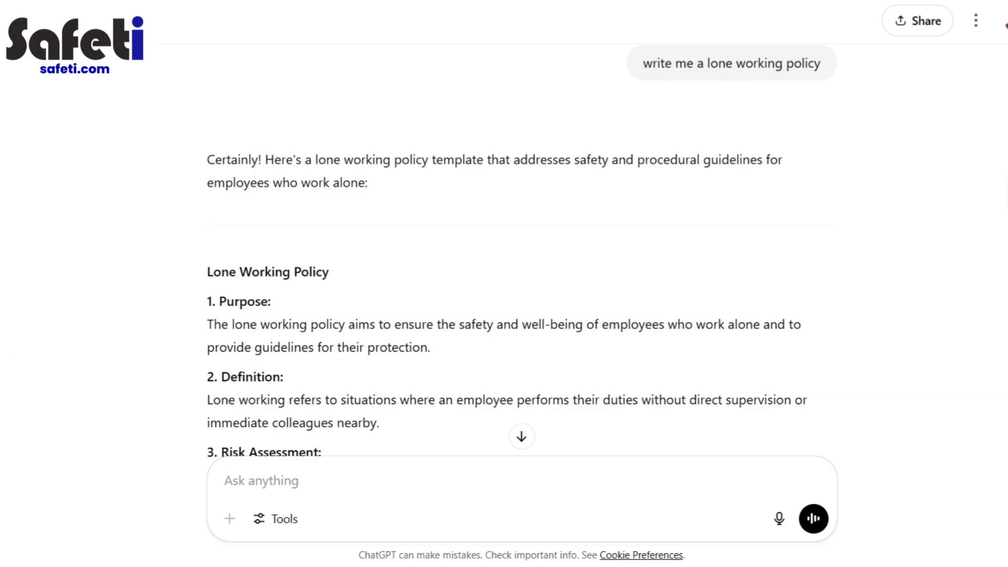
scroll(266, 294, down, 12)
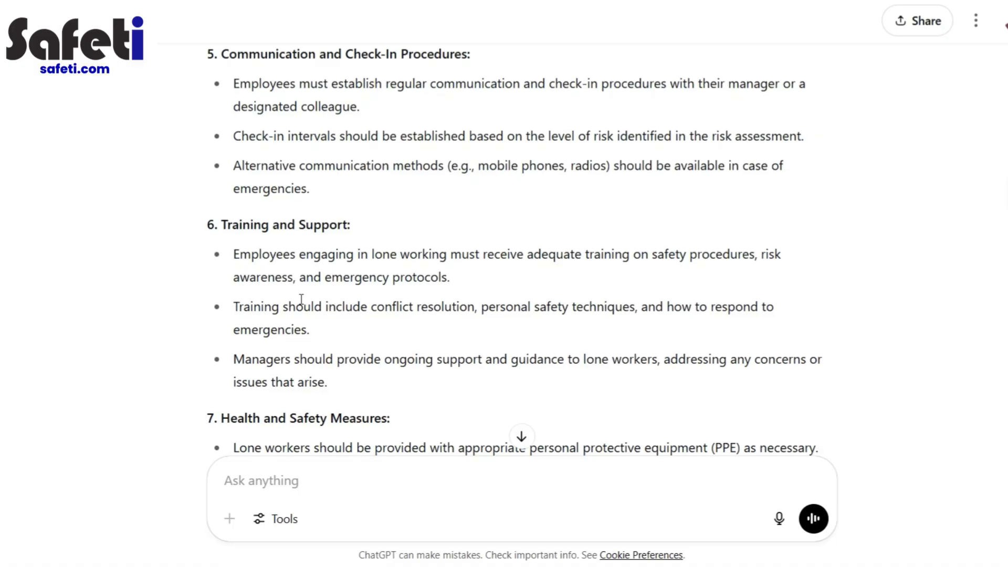
scroll(302, 300, down, 5)
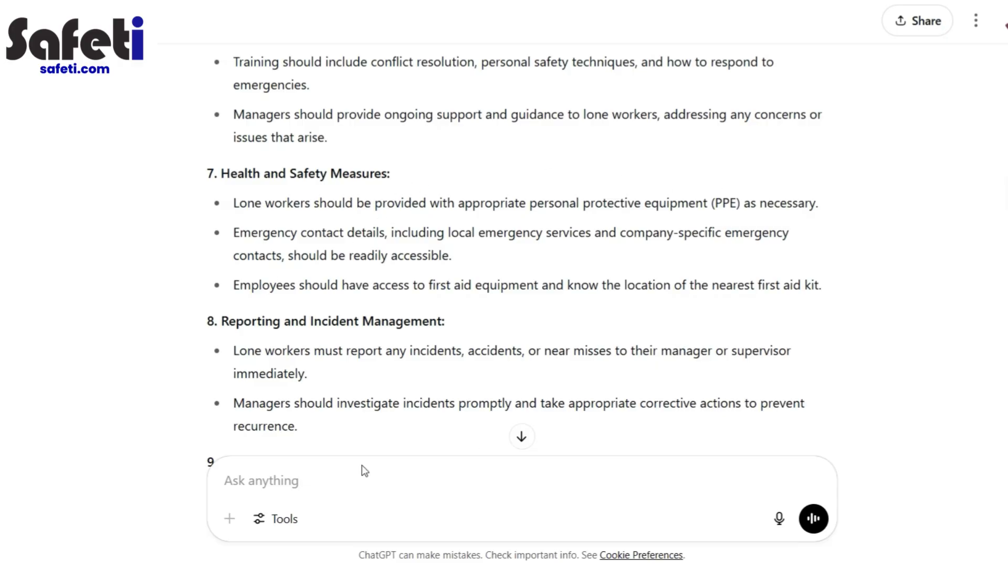
Dictate and submit a prompt asking for two toolbox talks about injuries caused by manual handling work
click(285, 477)
click(777, 519)
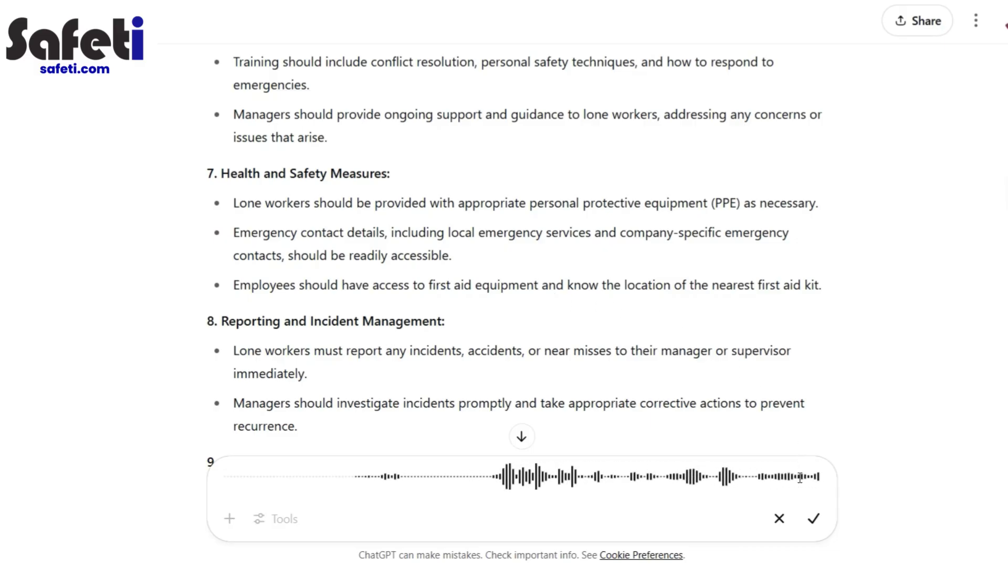
click(815, 522)
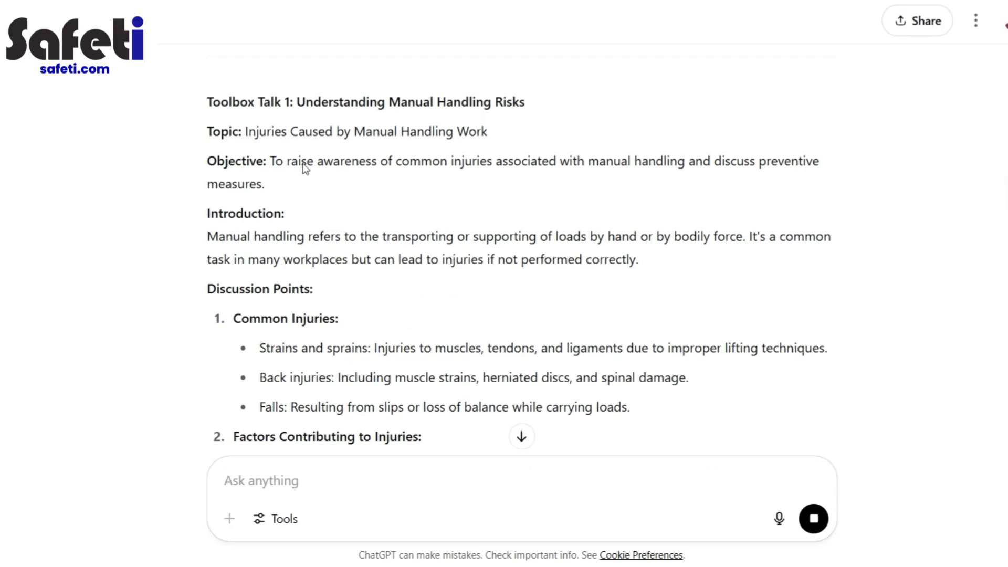
Read through Toolbox Talk 1 on manual handling risks and the opening of Toolbox Talk 2 on safe lifting techniques
scroll(265, 239, down, 3)
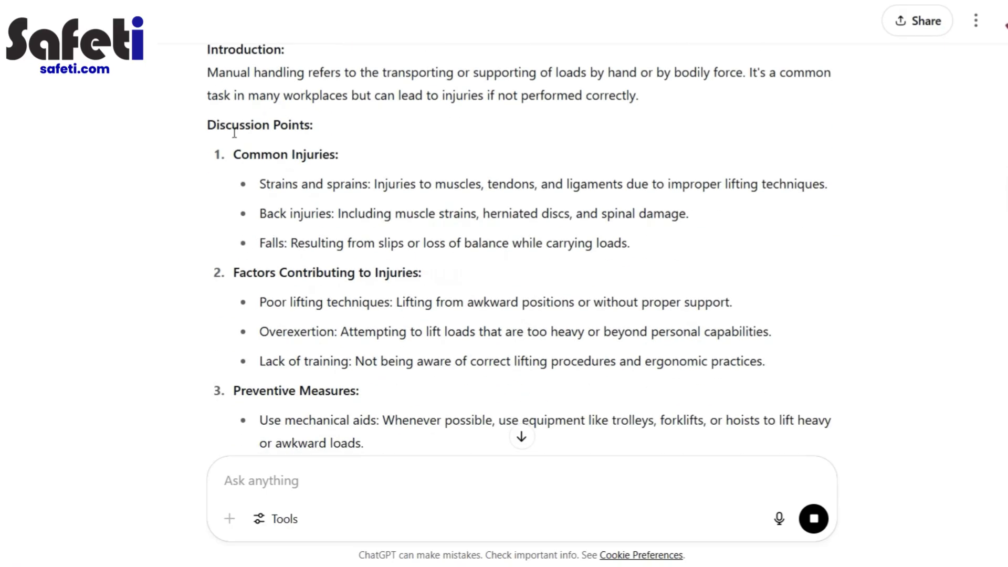
scroll(313, 158, down, 1)
scroll(282, 212, up, 4)
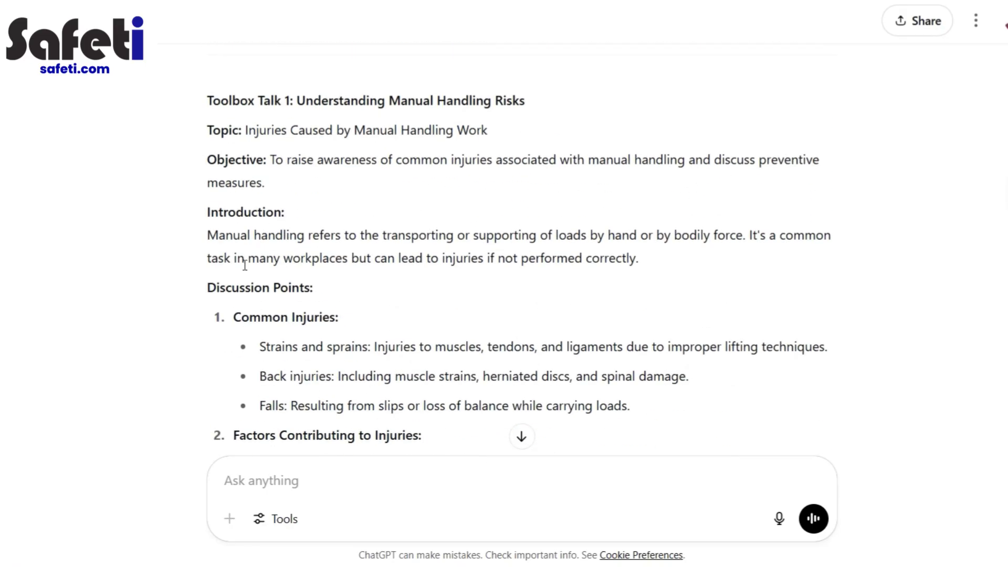
scroll(246, 269, down, 2)
scroll(244, 267, down, 3)
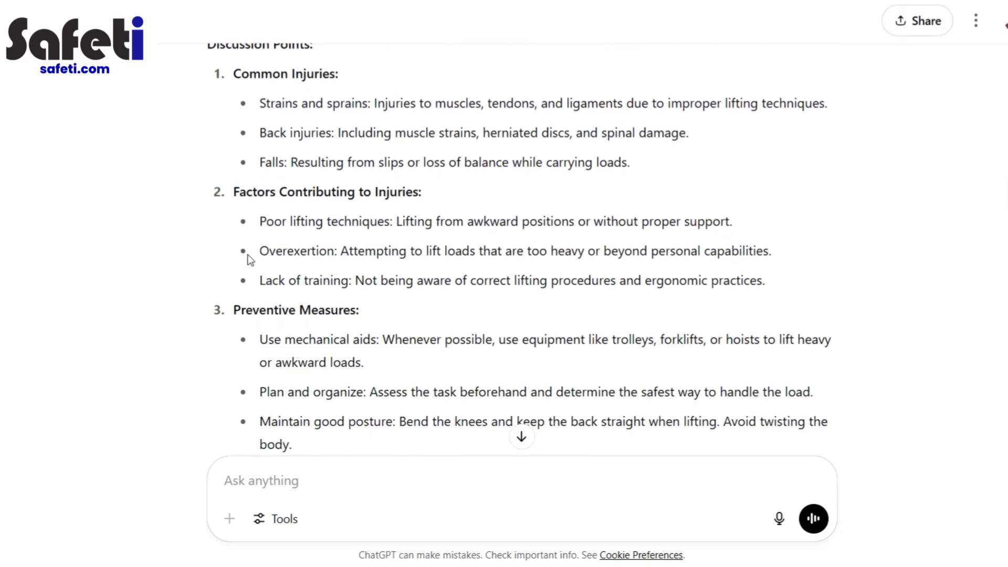
scroll(262, 289, down, 6)
scroll(226, 331, down, 5)
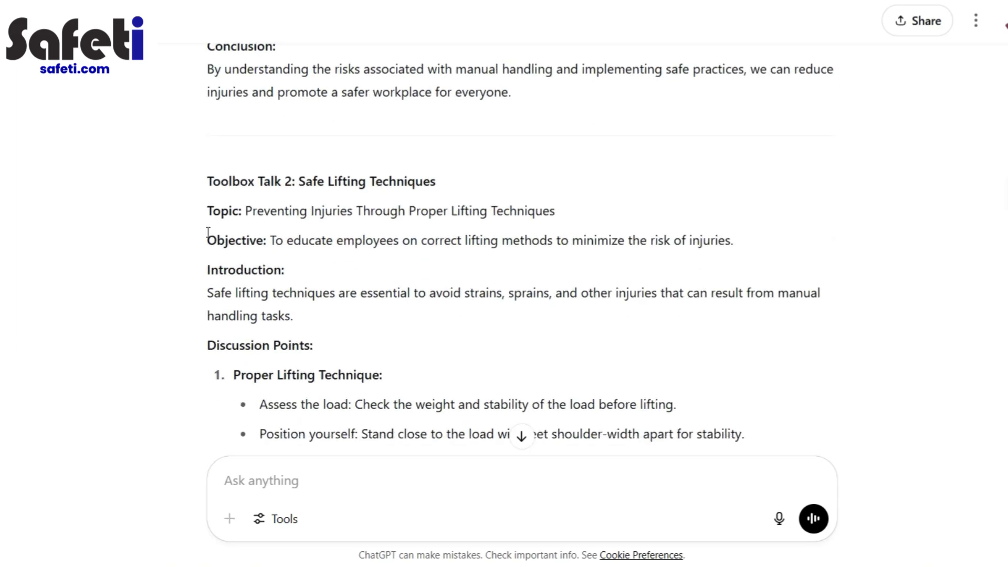
scroll(208, 233, down, 3)
scroll(218, 244, up, 2)
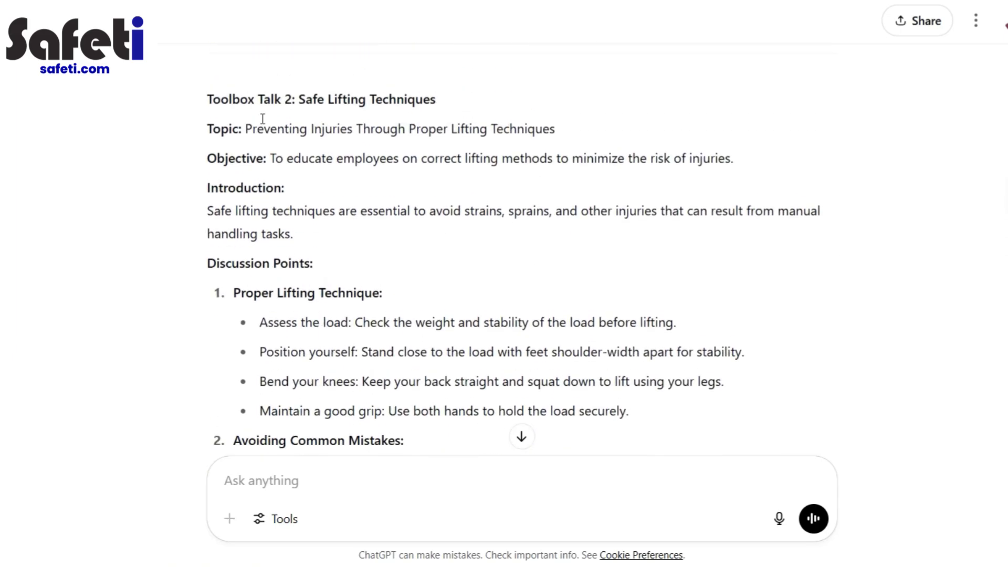
Go over both toolbox talks again, checking their discussion points, conclusions and the closing note
scroll(230, 321, up, 15)
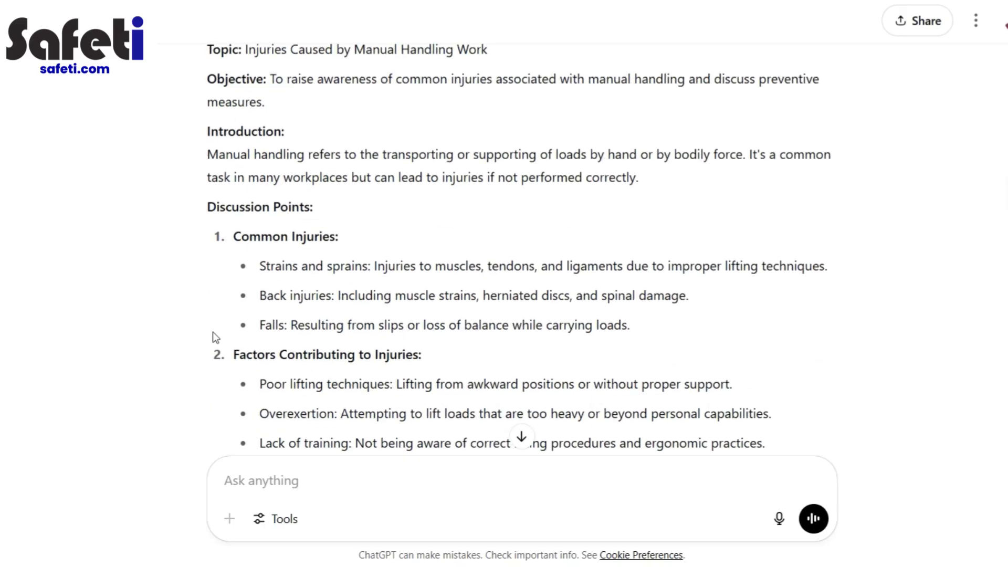
scroll(212, 332, down, 15)
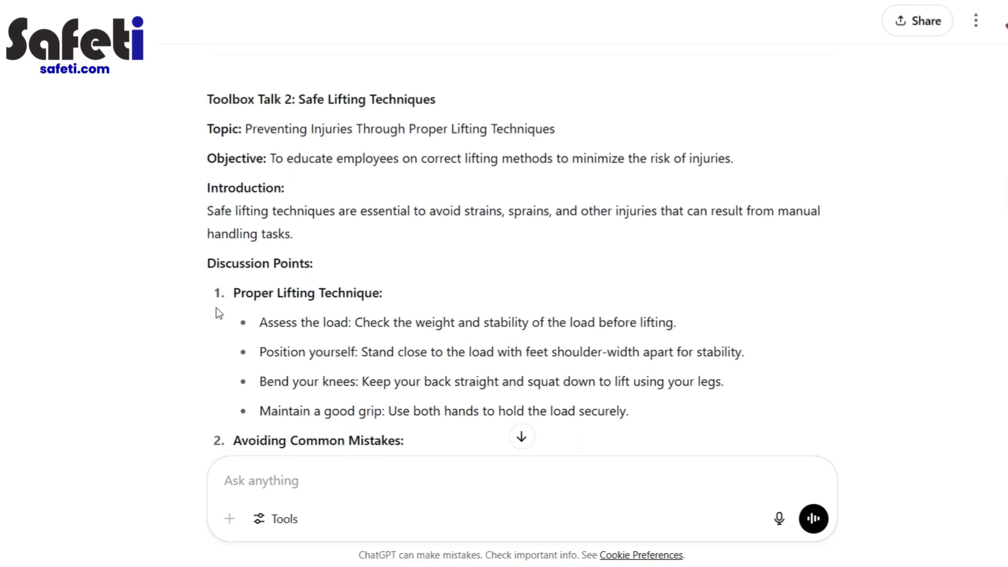
scroll(215, 313, down, 8)
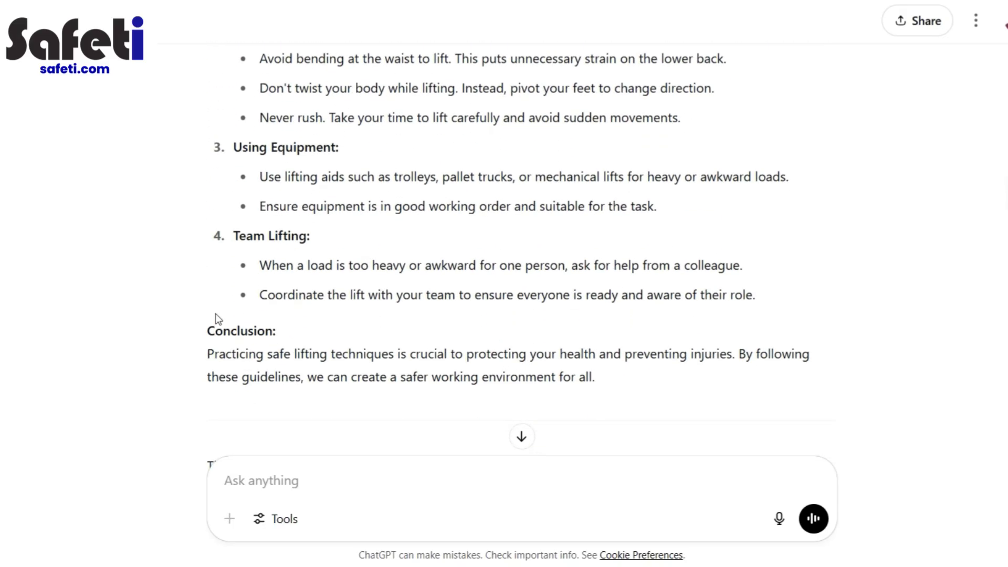
scroll(215, 313, down, 4)
scroll(216, 314, up, 15)
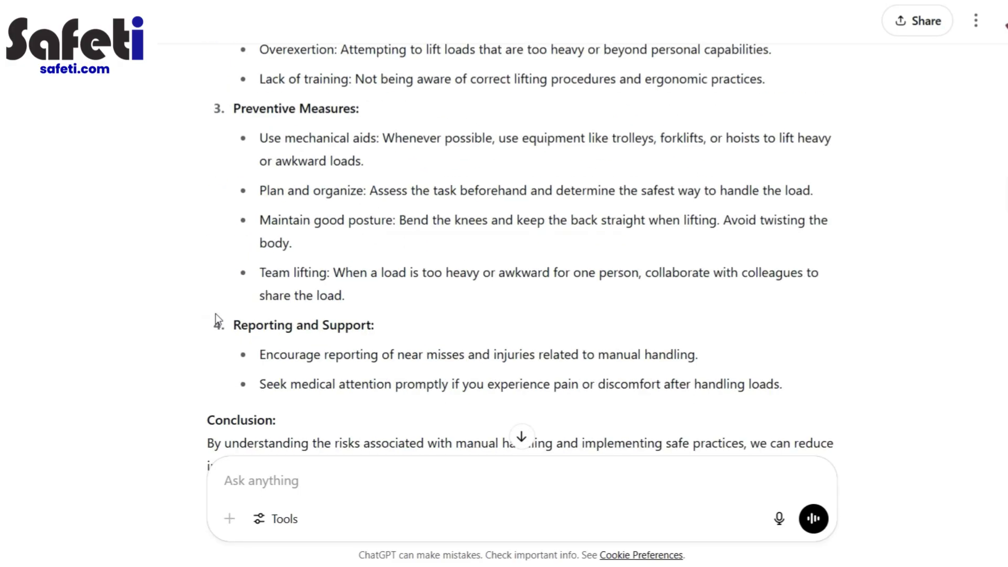
scroll(215, 313, up, 9)
scroll(215, 313, down, 3)
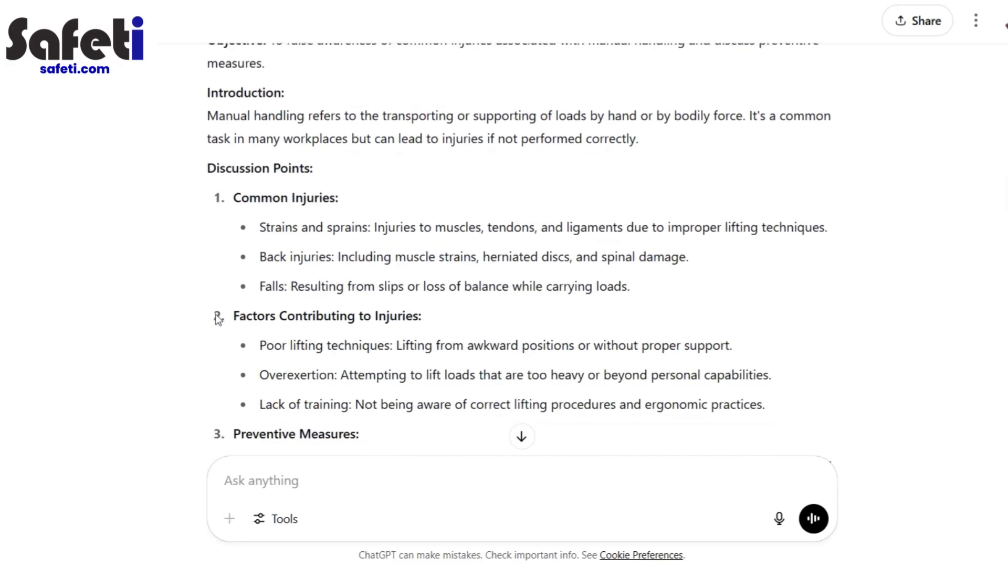
scroll(215, 314, down, 20)
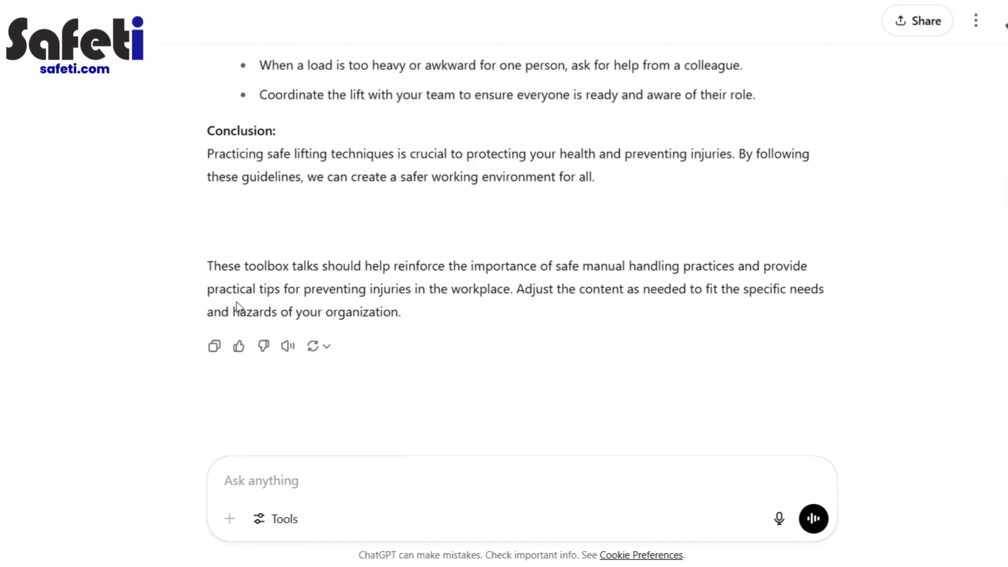
click(301, 488)
scroll(397, 359, up, 2)
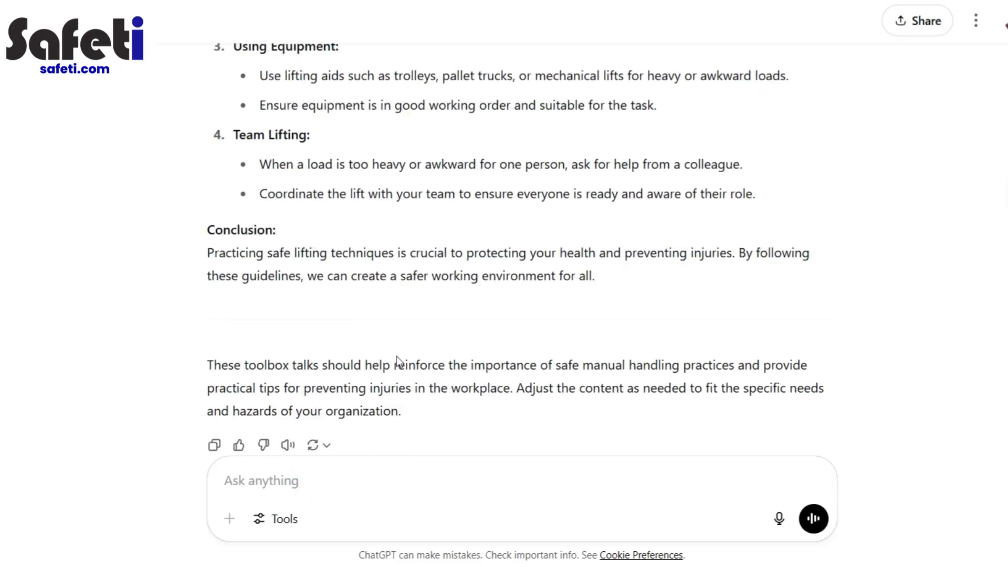
scroll(396, 356, up, 10)
scroll(396, 356, down, 3)
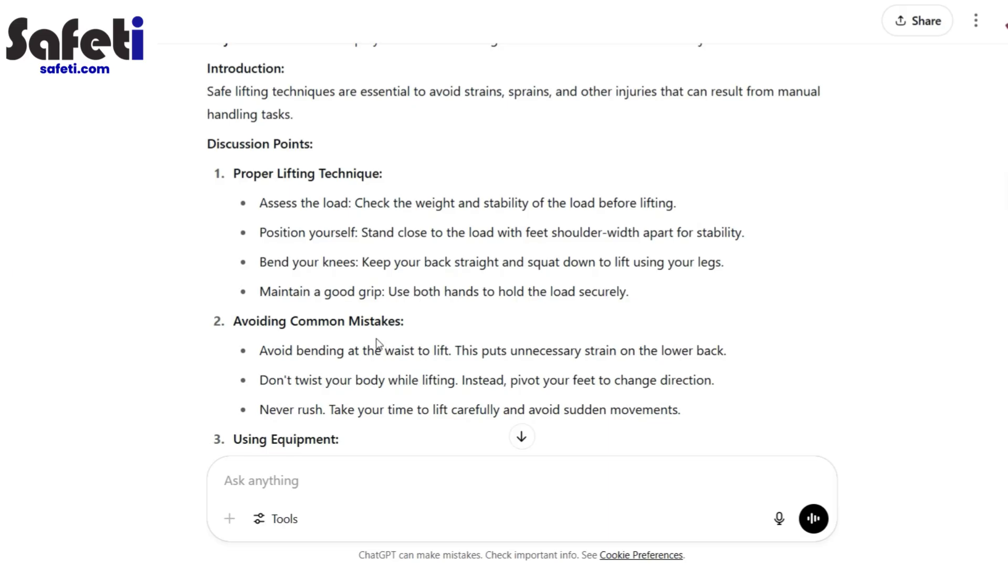
scroll(377, 347, down, 10)
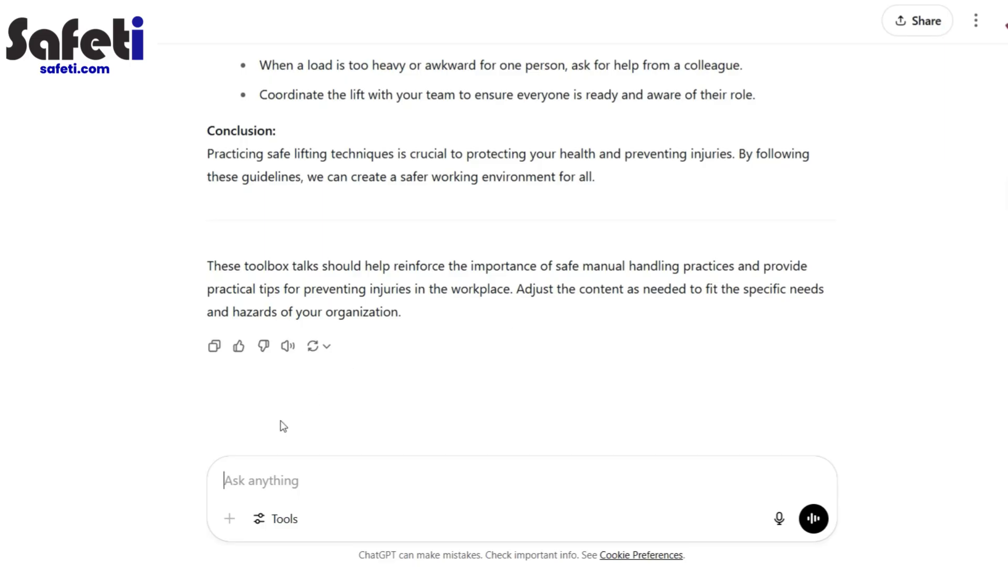
Dictate and send a prompt requesting a risk assessment for warehouse operations in tabular format, relevant to the UK regulations
click(779, 519)
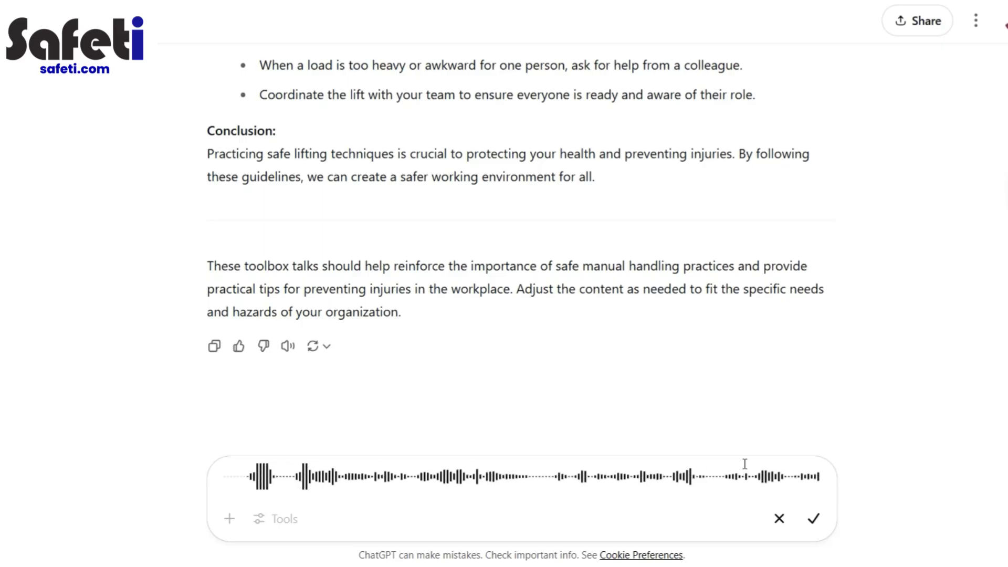
click(812, 523)
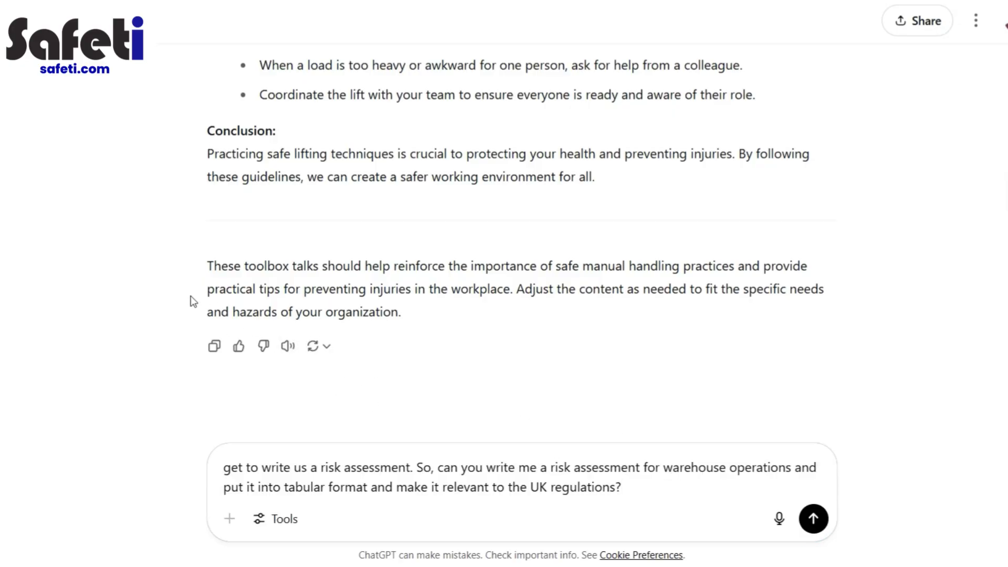
click(813, 520)
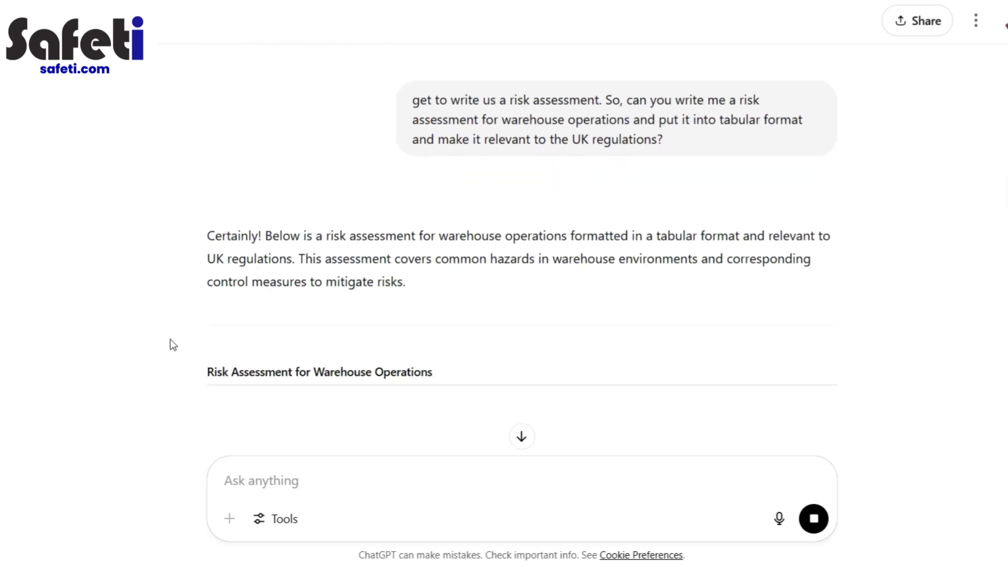
Review the warehouse risk assessment table from Manual Handling through Emergency Procedures, including its risk levels, control measures and responsible persons
scroll(170, 339, down, 3)
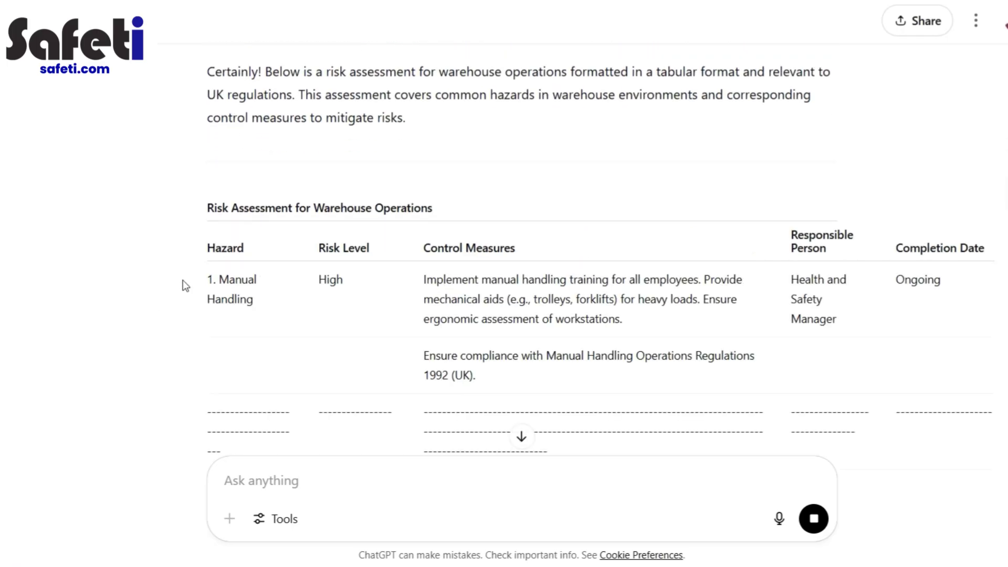
scroll(181, 281, down, 5)
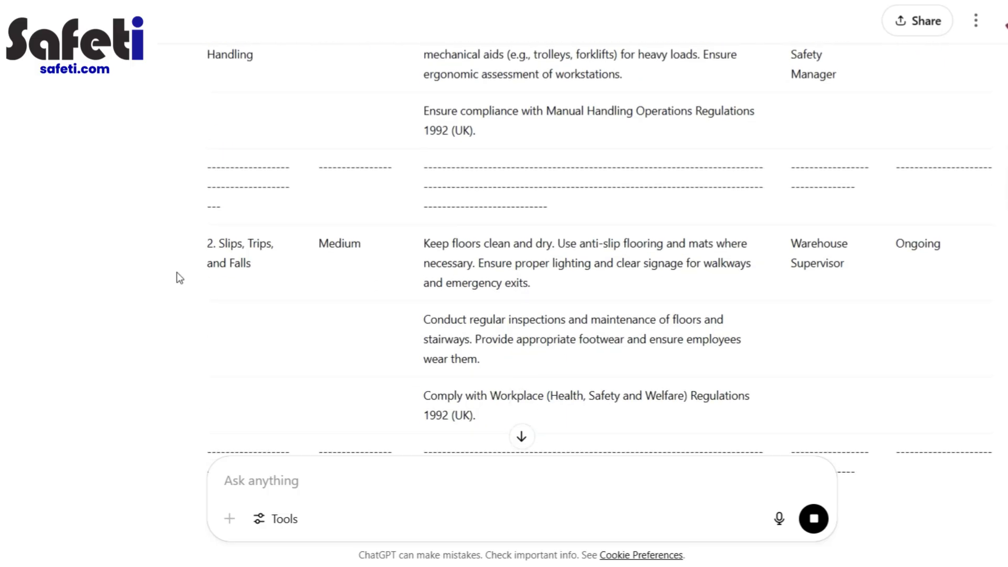
scroll(179, 279, up, 3)
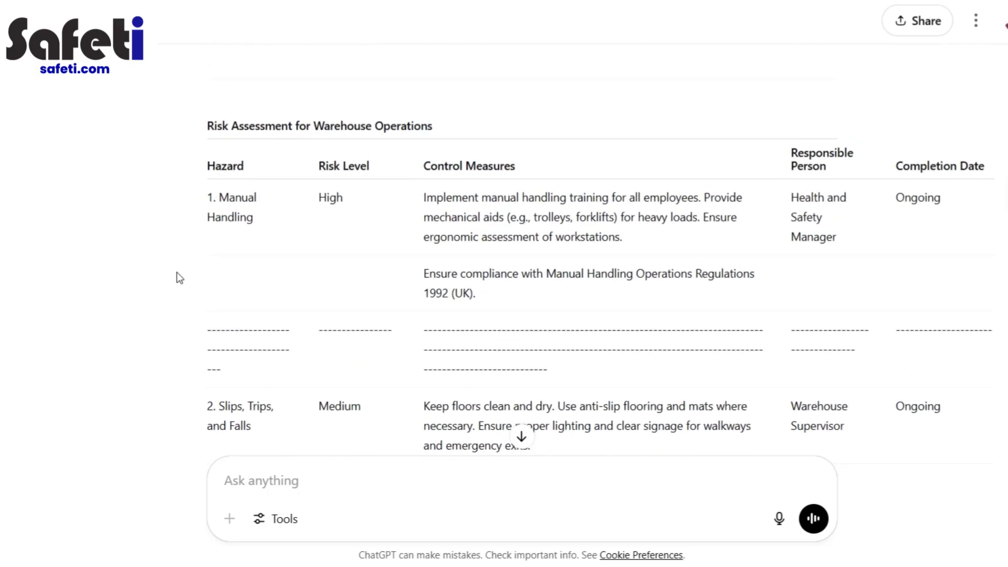
scroll(179, 277, down, 10)
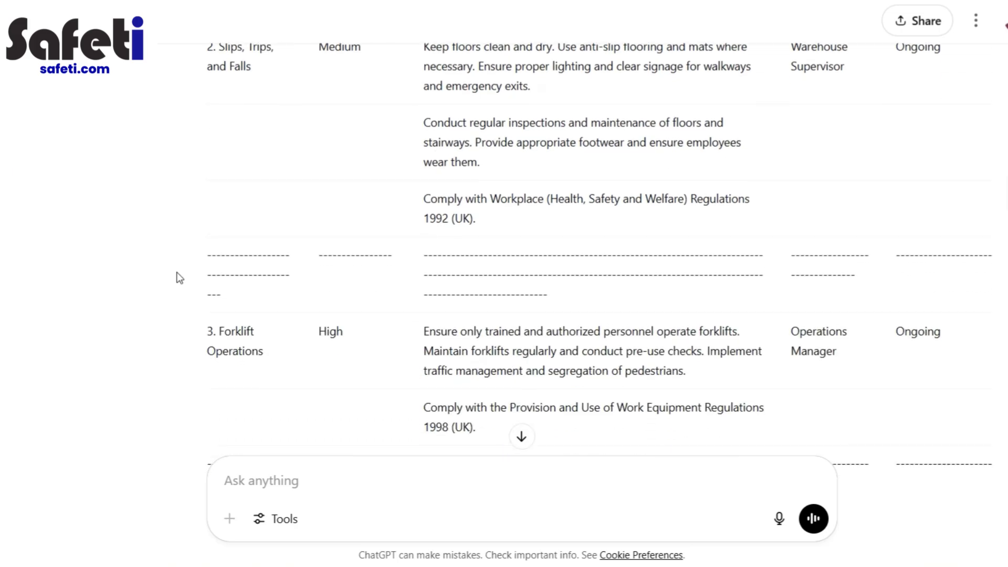
scroll(179, 277, up, 12)
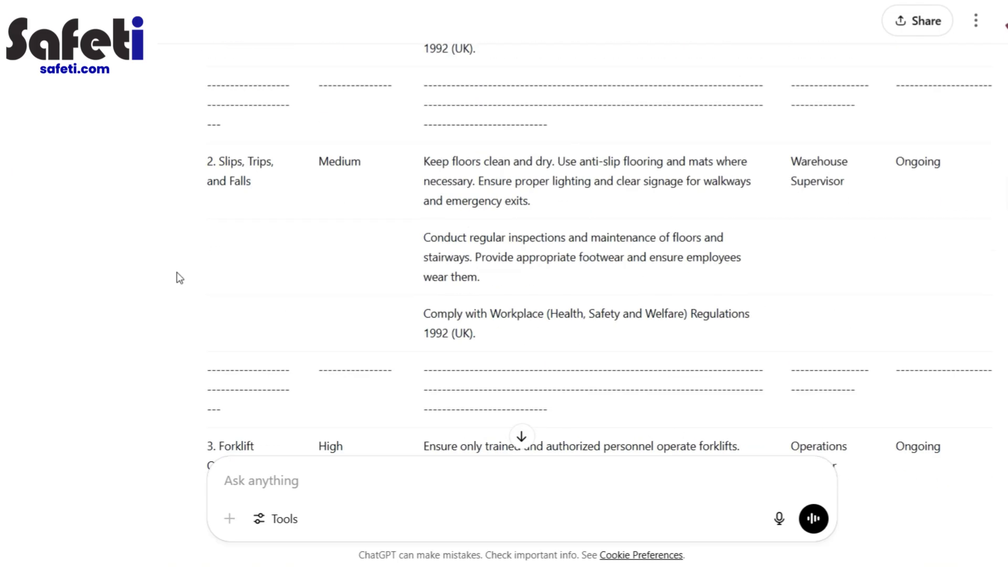
scroll(180, 277, up, 3)
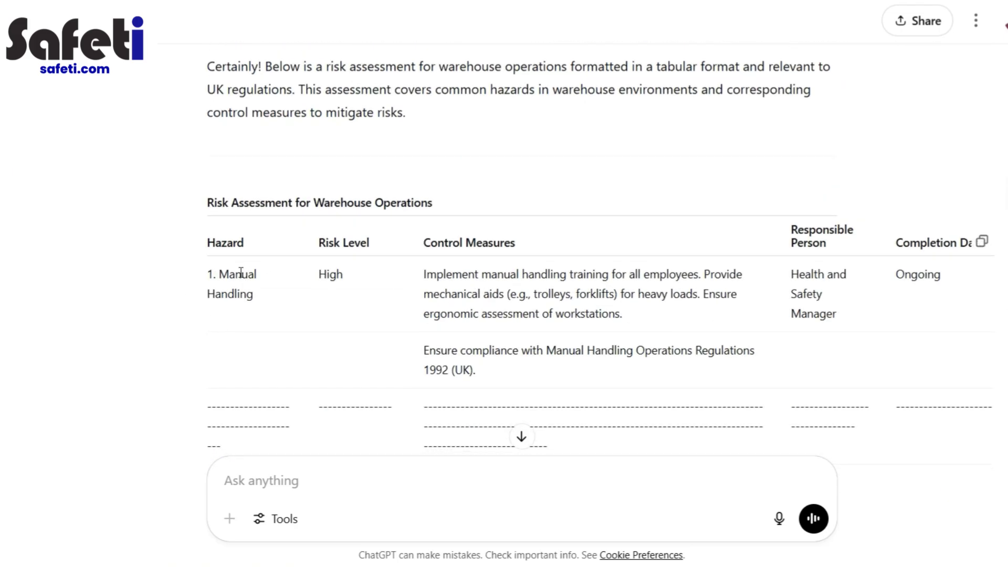
scroll(210, 225, down, 2)
scroll(205, 227, down, 4)
scroll(225, 184, down, 2)
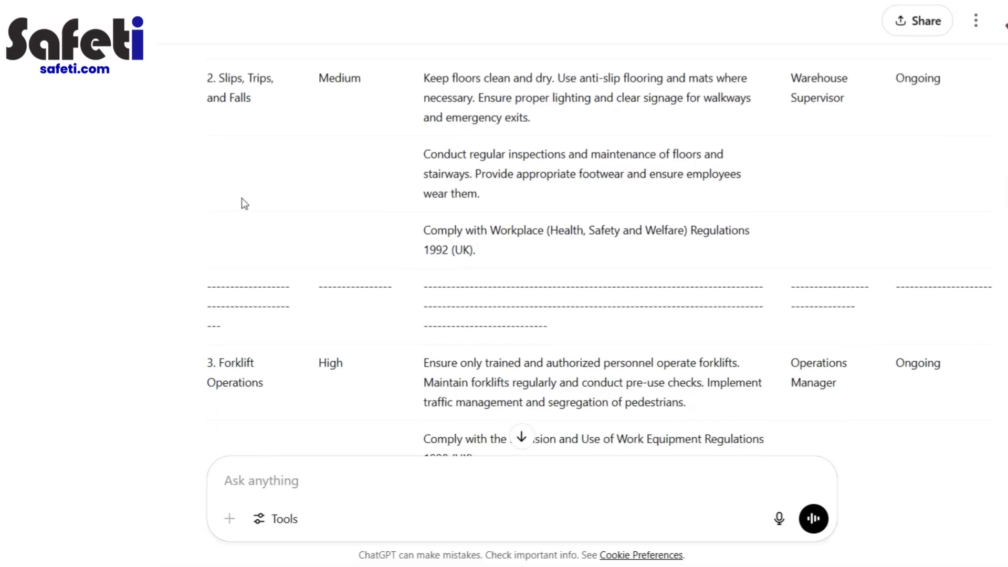
scroll(241, 203, up, 2)
scroll(240, 206, down, 8)
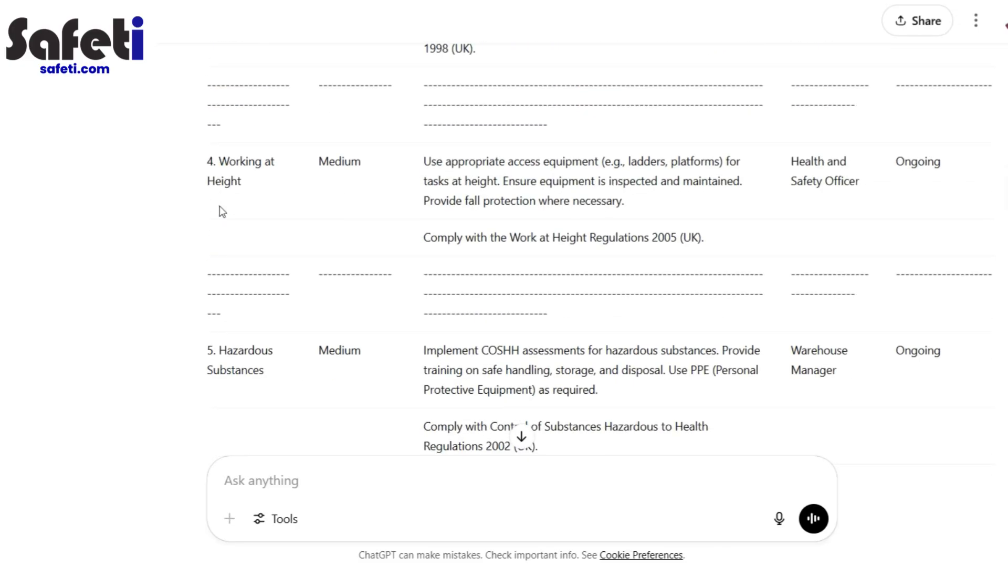
scroll(210, 225, down, 8)
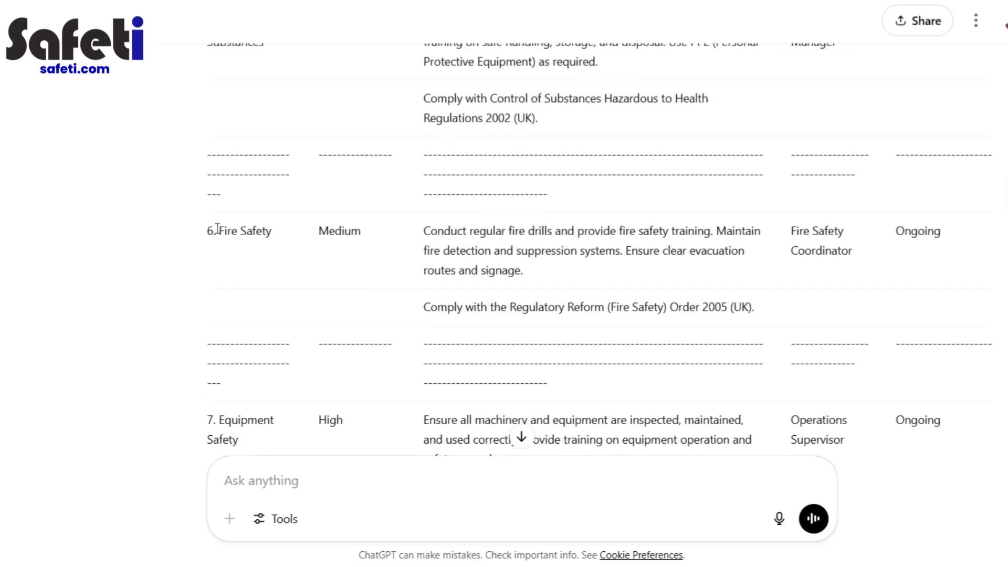
scroll(216, 231, down, 8)
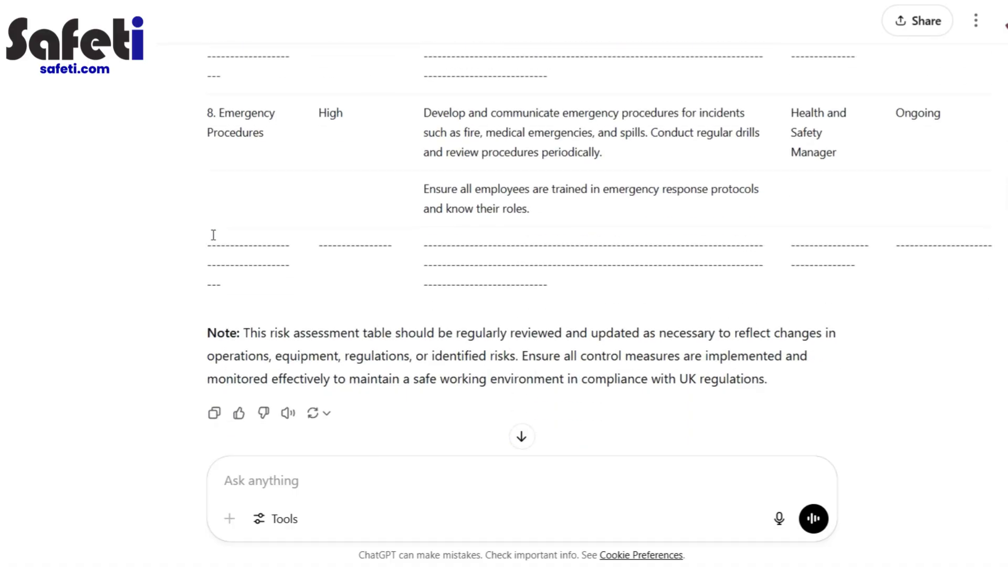
Check the UK regulations cited in the control measures, highlighting the Workplace (Health, Safety and Welfare) Regulations 1992 line
scroll(212, 236, up, 15)
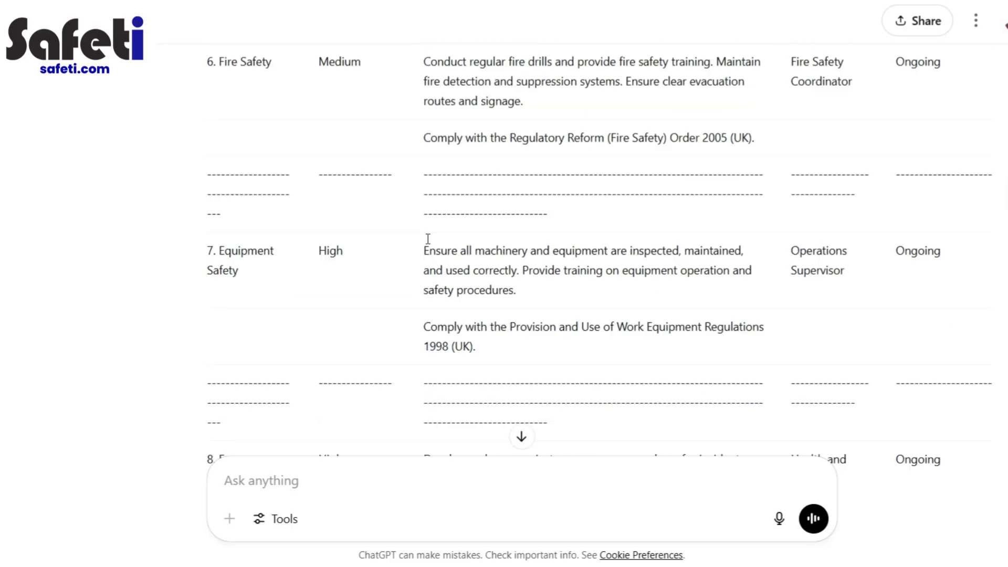
scroll(427, 237, up, 12)
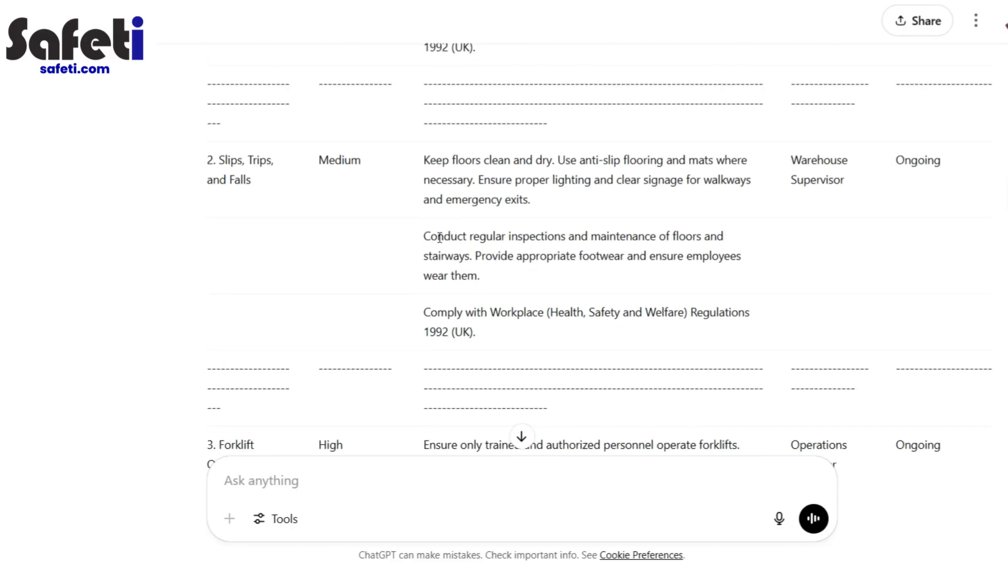
scroll(470, 251, down, 6)
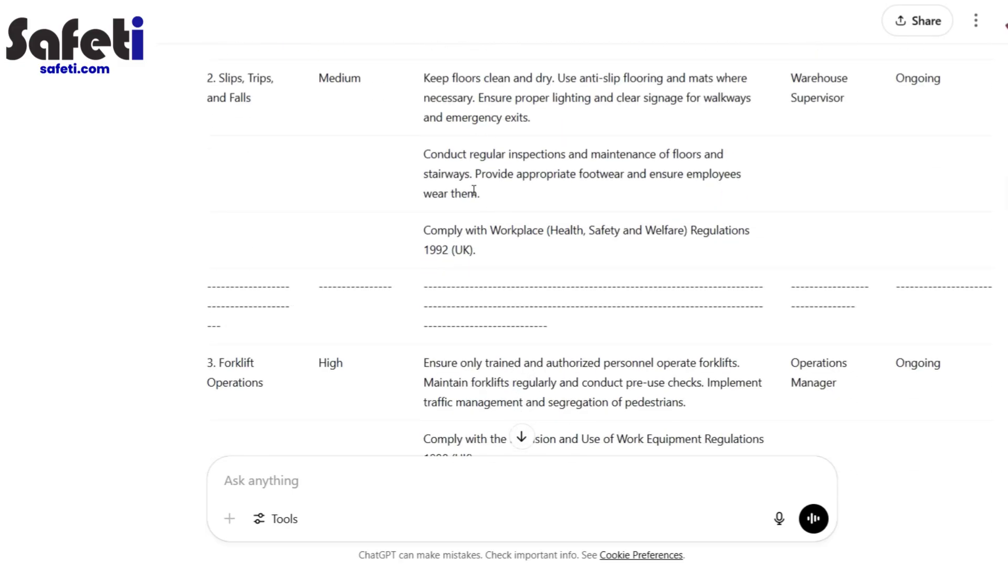
scroll(474, 190, down, 2)
drag(508, 177, 407, 153)
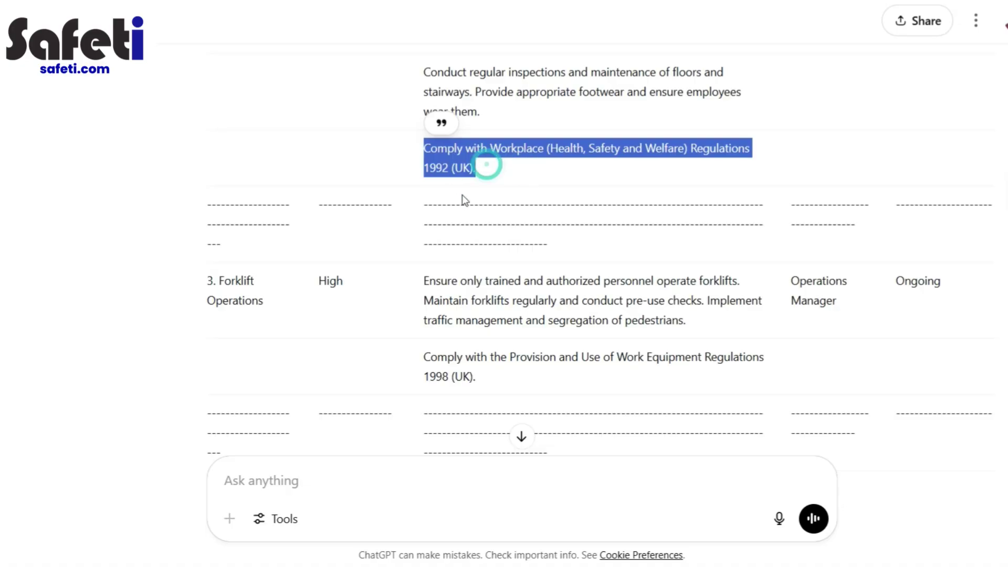
click(496, 170)
scroll(488, 179, down, 4)
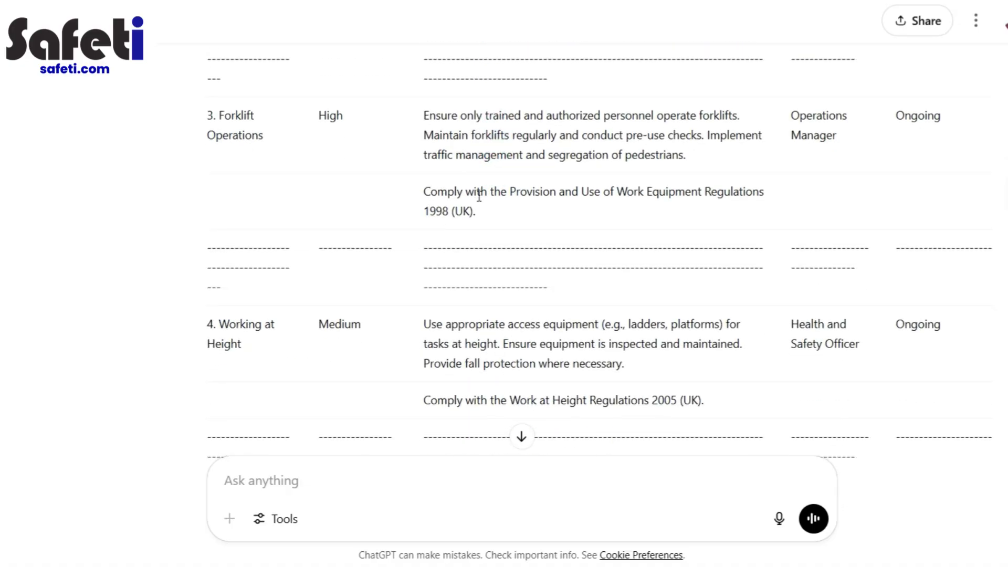
scroll(478, 196, down, 2)
scroll(472, 217, down, 2)
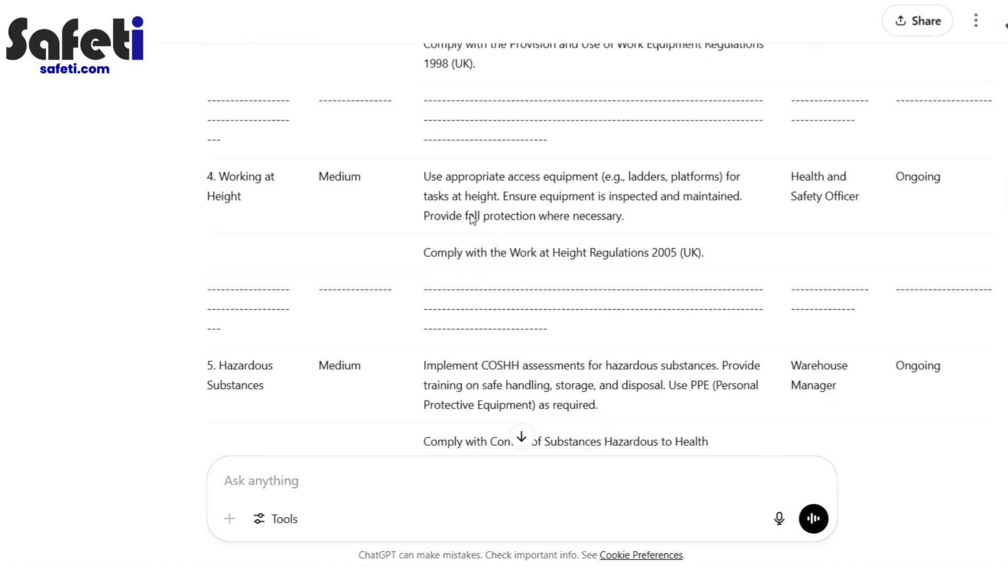
Check the remaining cited regulations, highlighting the Work at Height Regulations 2005 and Control of Substances Hazardous to Health Regulations 2002 lines
scroll(471, 218, down, 4)
drag(428, 72, 717, 77)
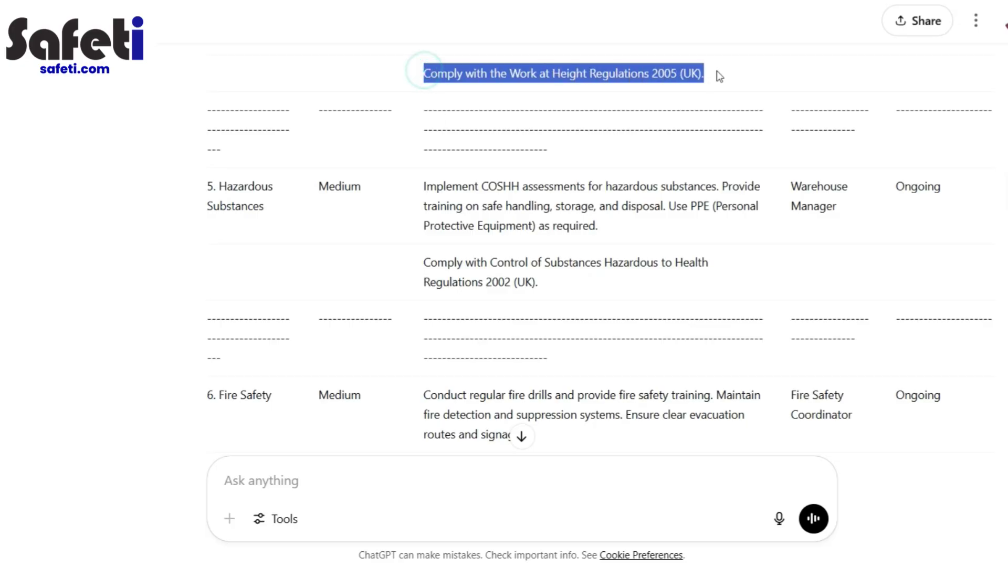
click(433, 269)
drag(423, 263, 526, 286)
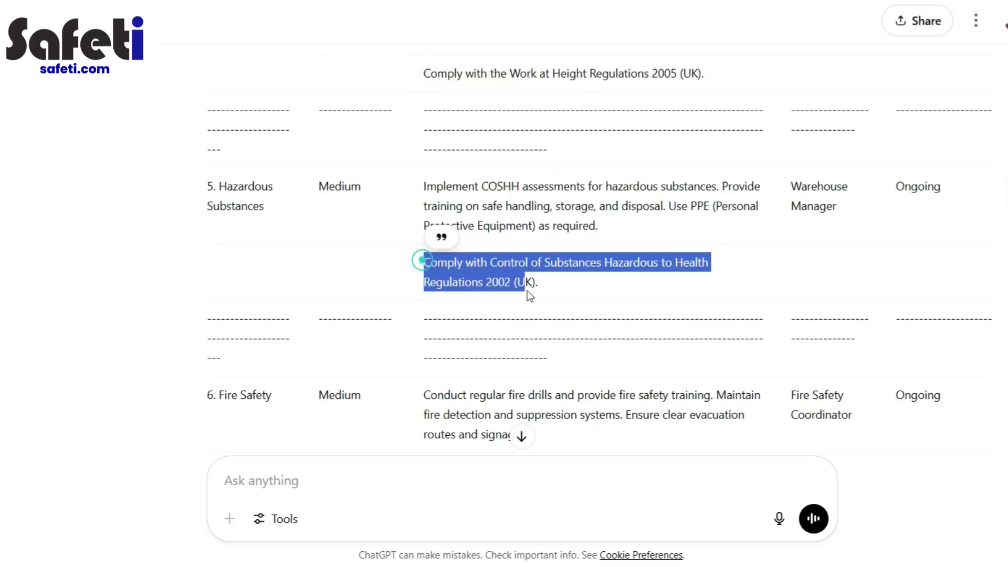
scroll(528, 271, down, 9)
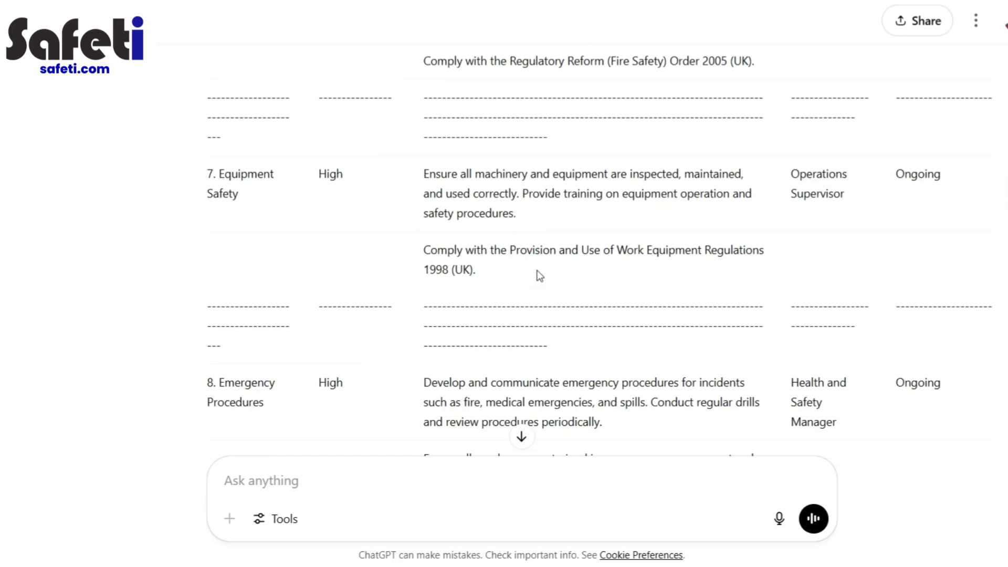
scroll(513, 268, down, 5)
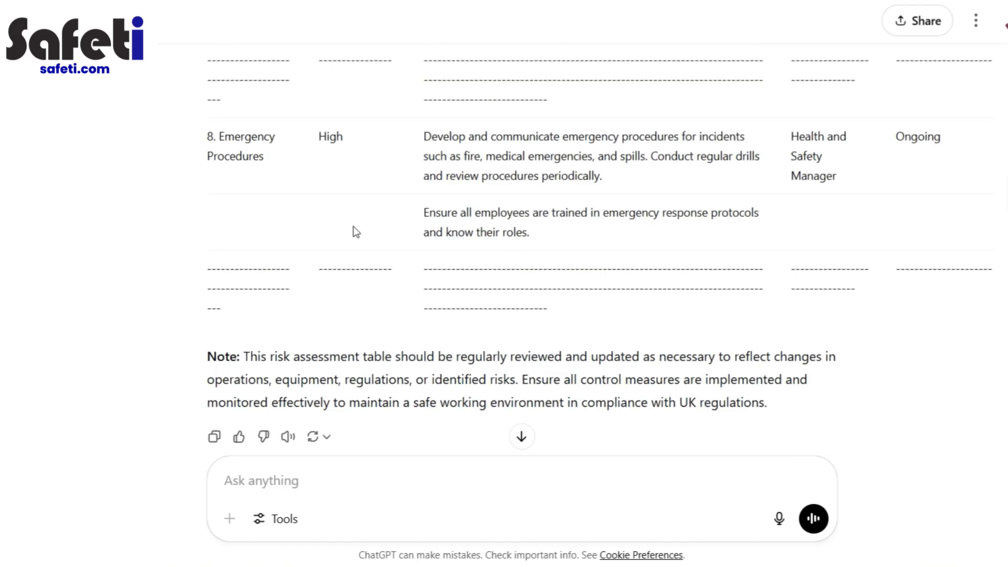
Clear the text highlight and reread the warehouse risk assessment from its introduction to the closing note on regular review
scroll(348, 244, up, 10)
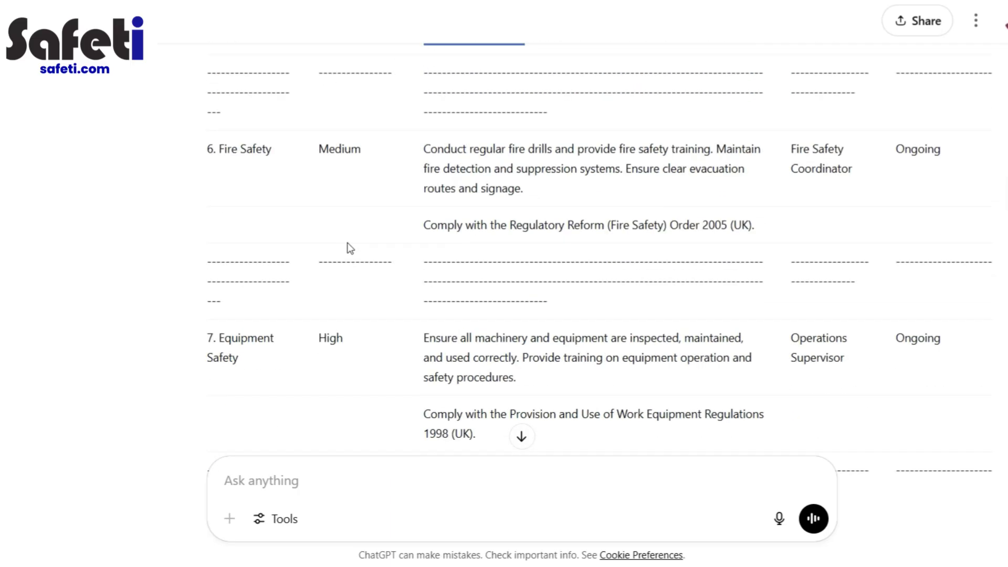
scroll(348, 247, up, 3)
click(481, 214)
scroll(481, 214, up, 6)
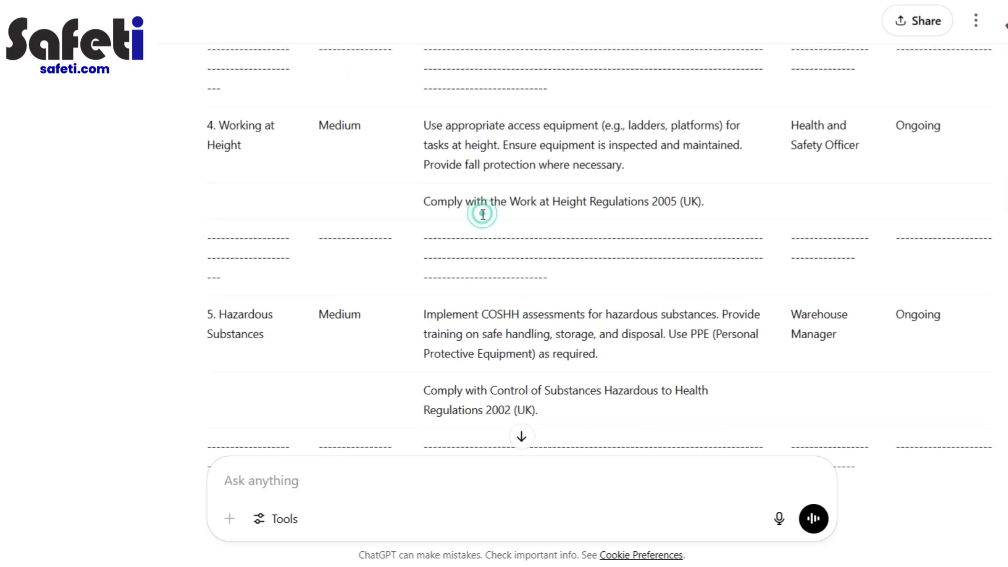
scroll(452, 236, up, 12)
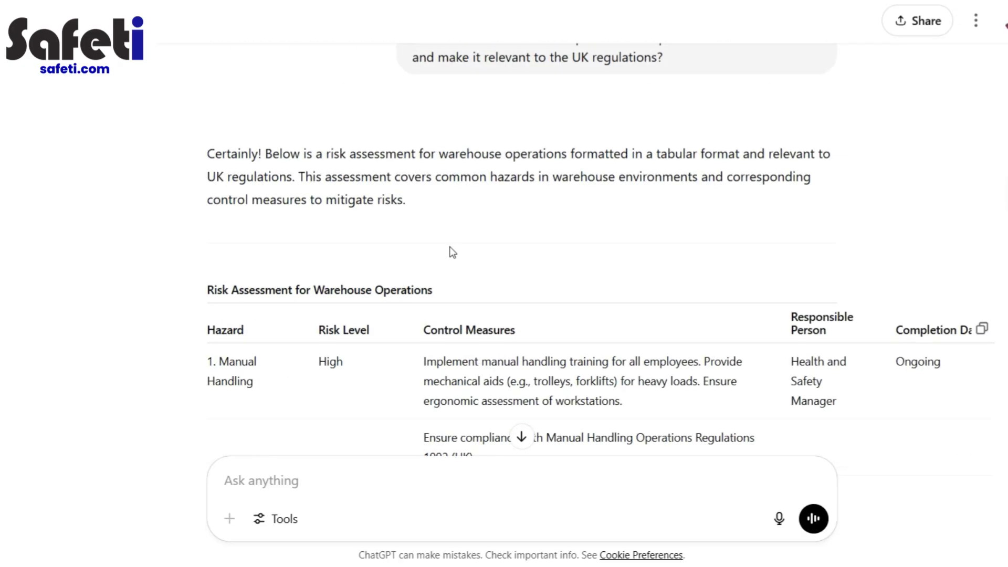
scroll(397, 279, down, 4)
scroll(278, 321, down, 11)
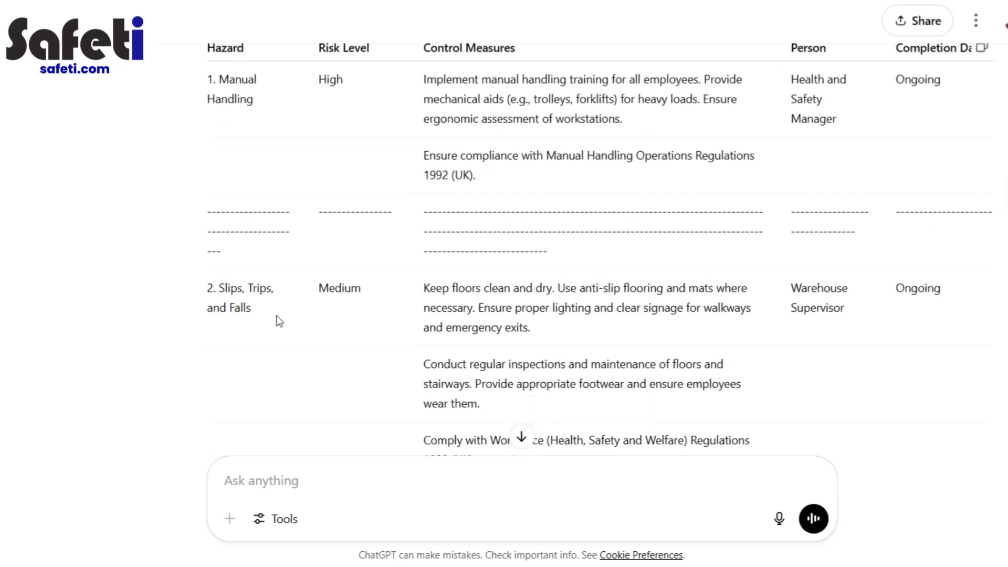
scroll(283, 318, down, 13)
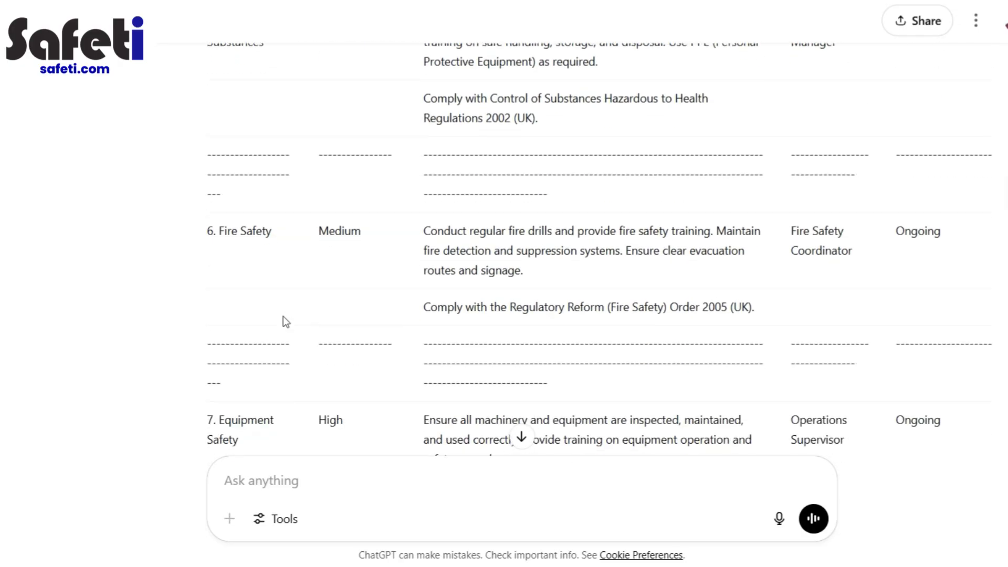
scroll(285, 323, down, 2)
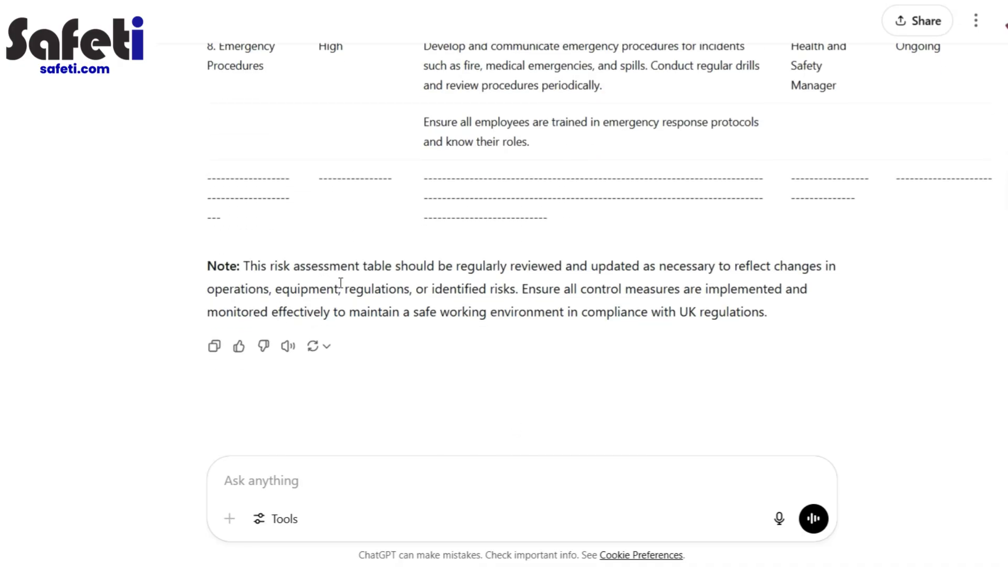
Recheck the table's hazards from Forklift Operations to Emergency Procedures, with their control measures and responsible persons
scroll(355, 293, up, 16)
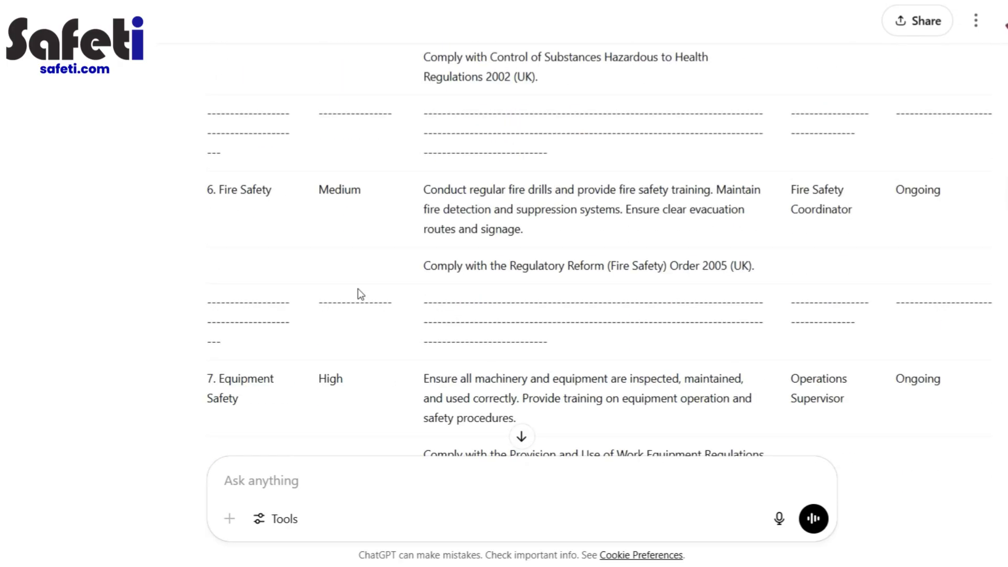
scroll(352, 302, up, 3)
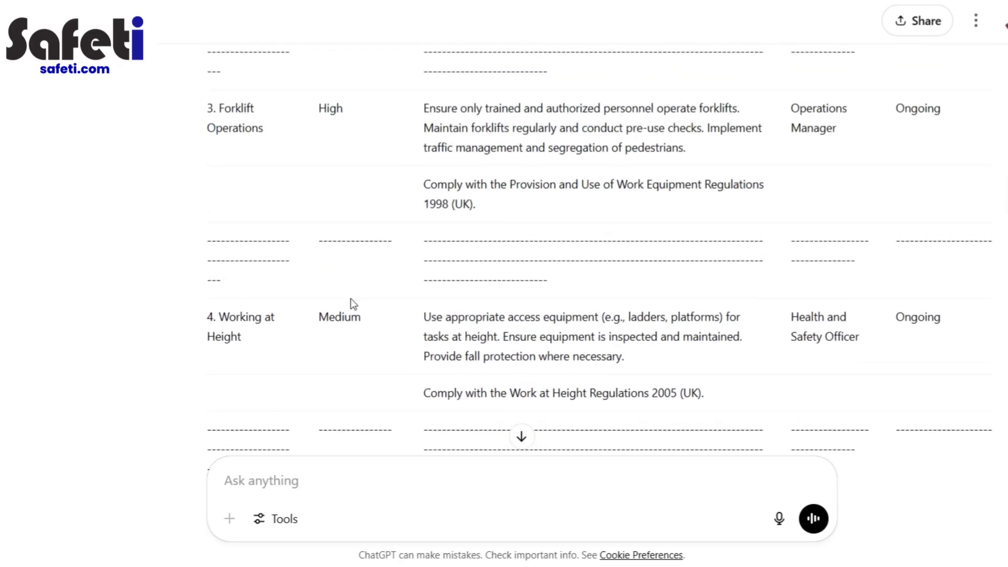
scroll(344, 341, down, 13)
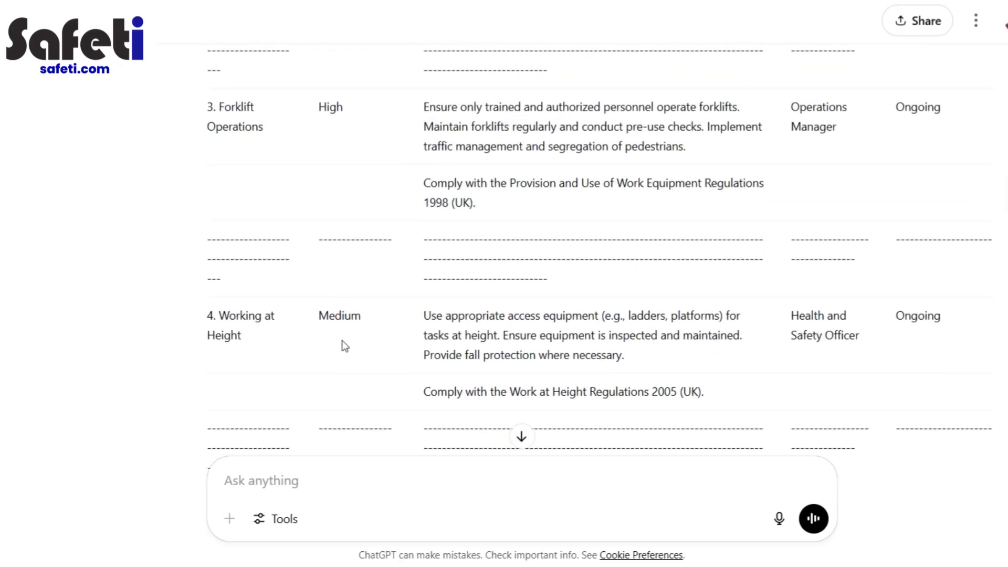
scroll(369, 341, down, 8)
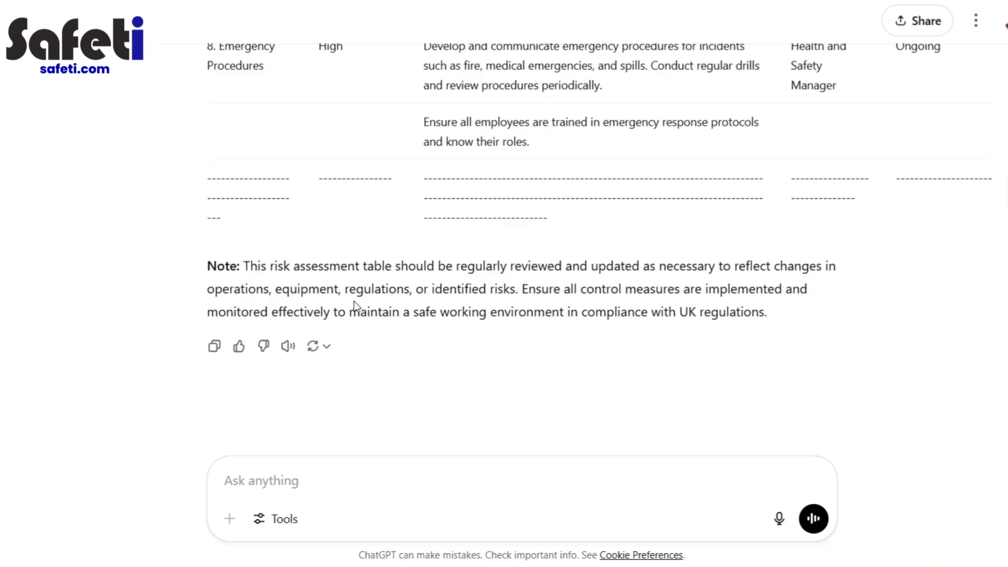
scroll(357, 304, up, 6)
scroll(289, 300, up, 10)
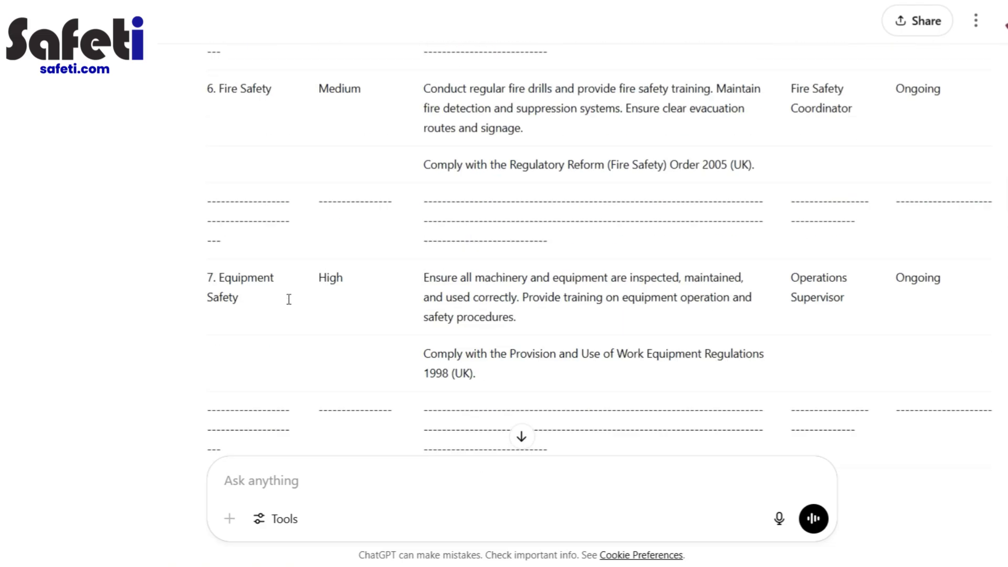
scroll(290, 305, down, 16)
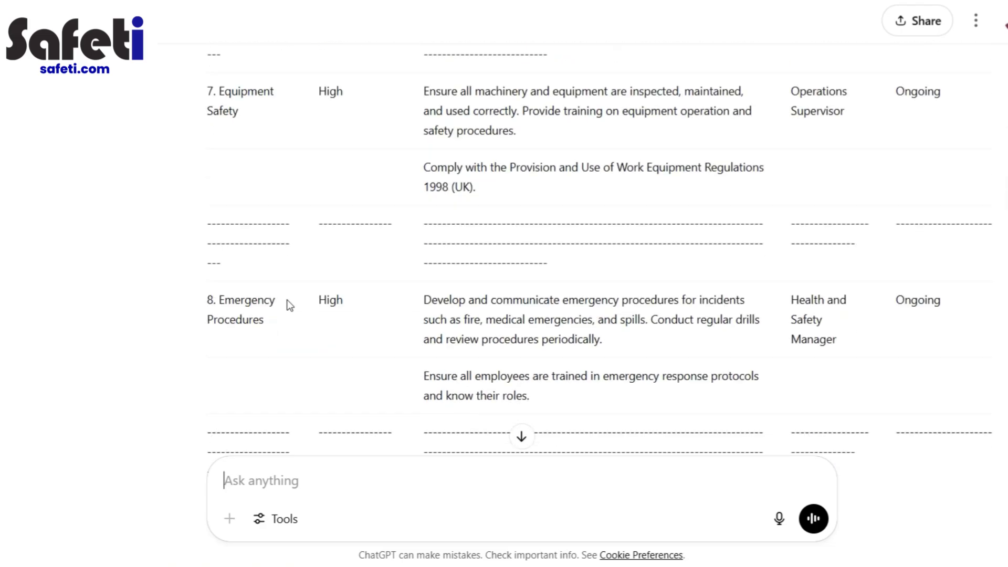
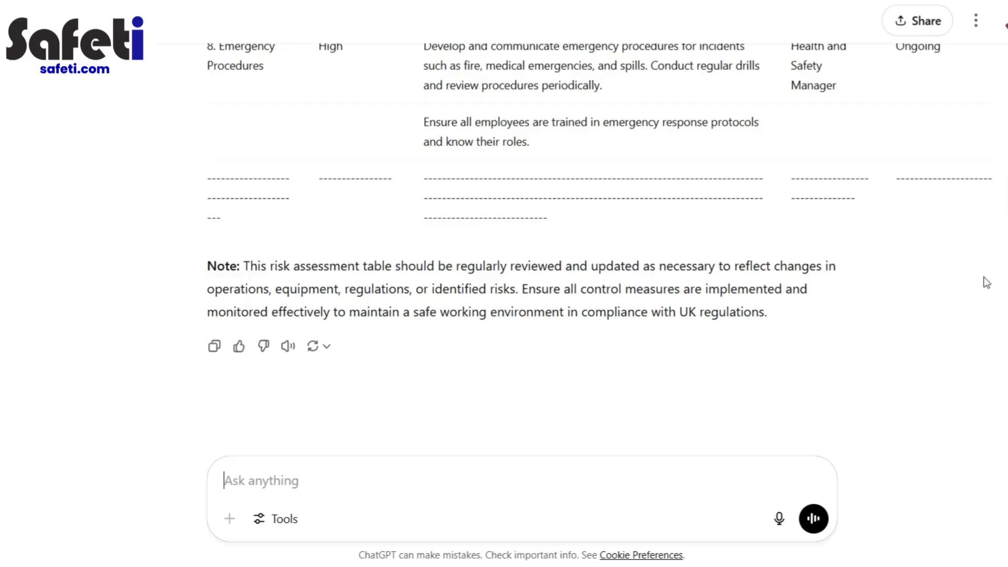
Dictate and send a prompt requesting a safety alert communication to help reduce risks of cuts to hands from using sharp objects
click(295, 483)
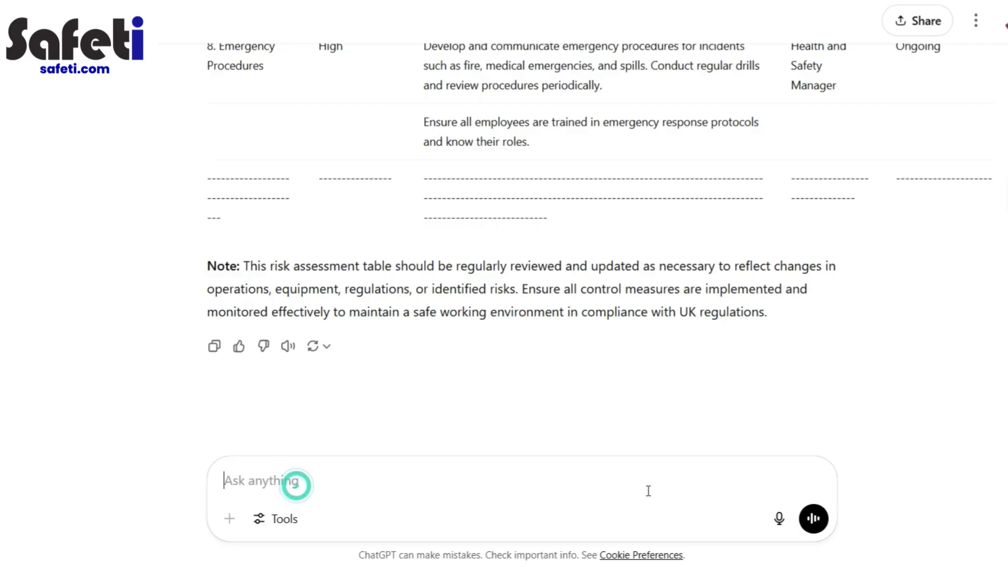
click(780, 520)
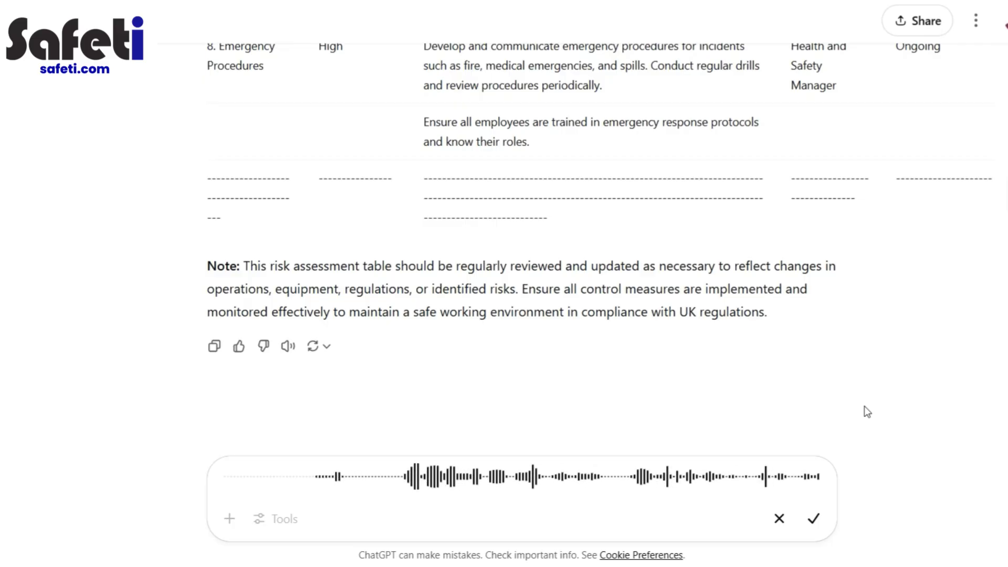
click(814, 520)
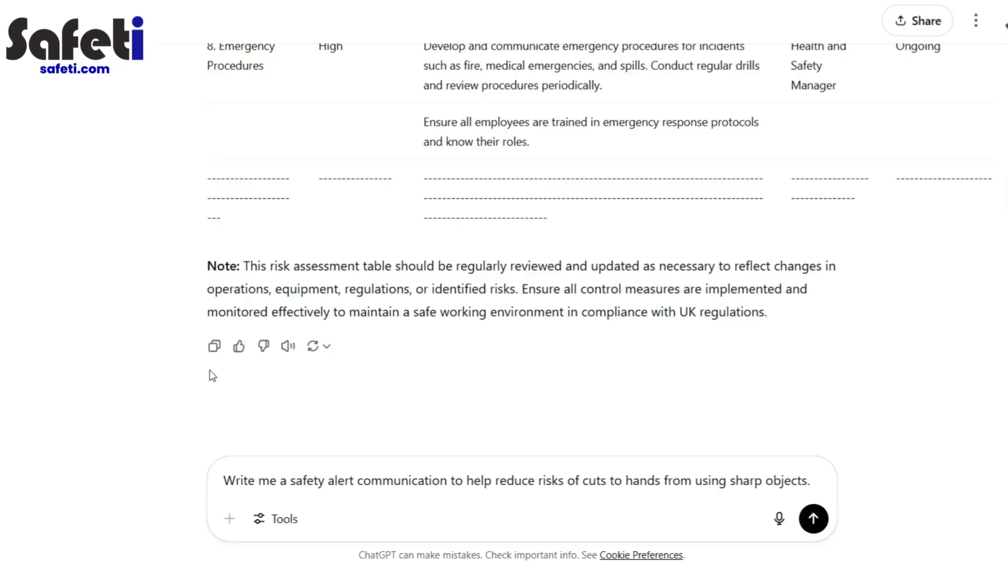
click(812, 519)
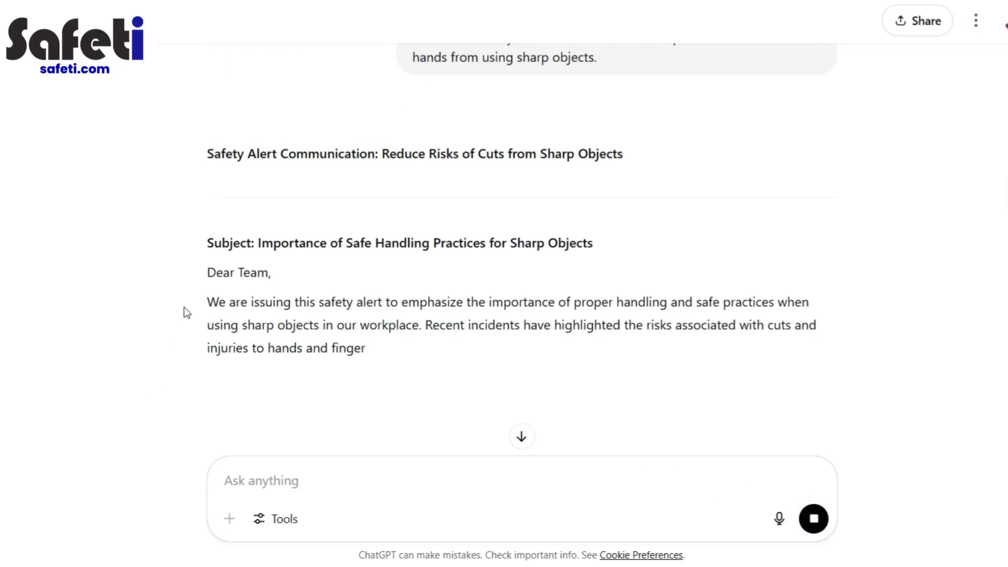
Review the sharp objects safety alert from its subject line through the six guidelines to the sign-off placeholders
scroll(165, 307, down, 3)
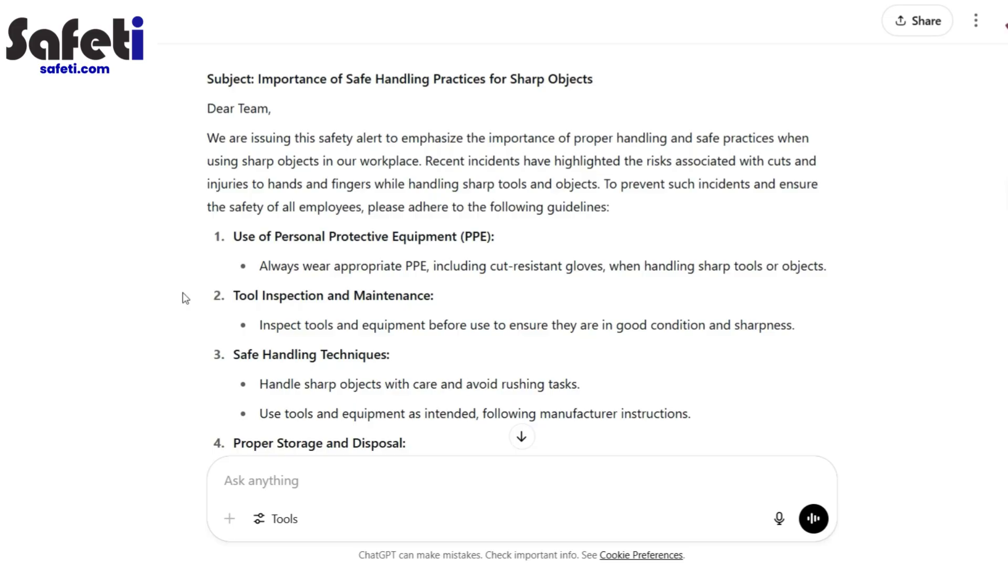
scroll(185, 297, down, 2)
scroll(187, 313, up, 2)
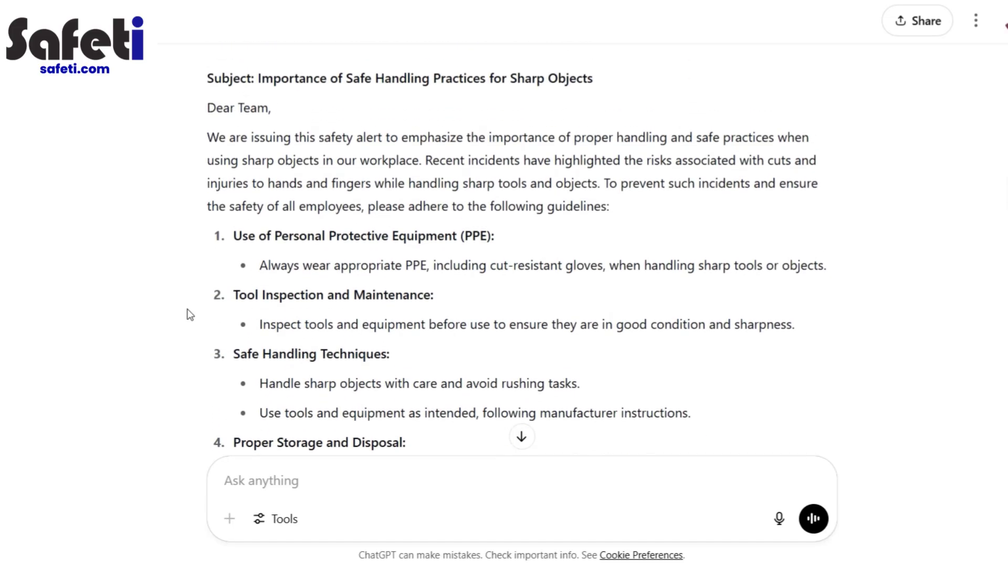
scroll(187, 304, down, 8)
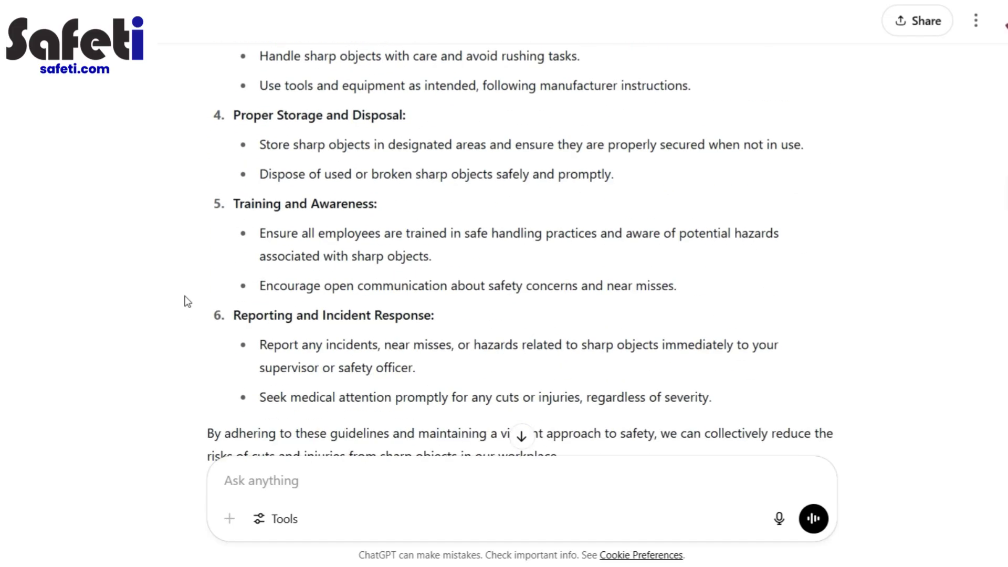
scroll(184, 300, down, 5)
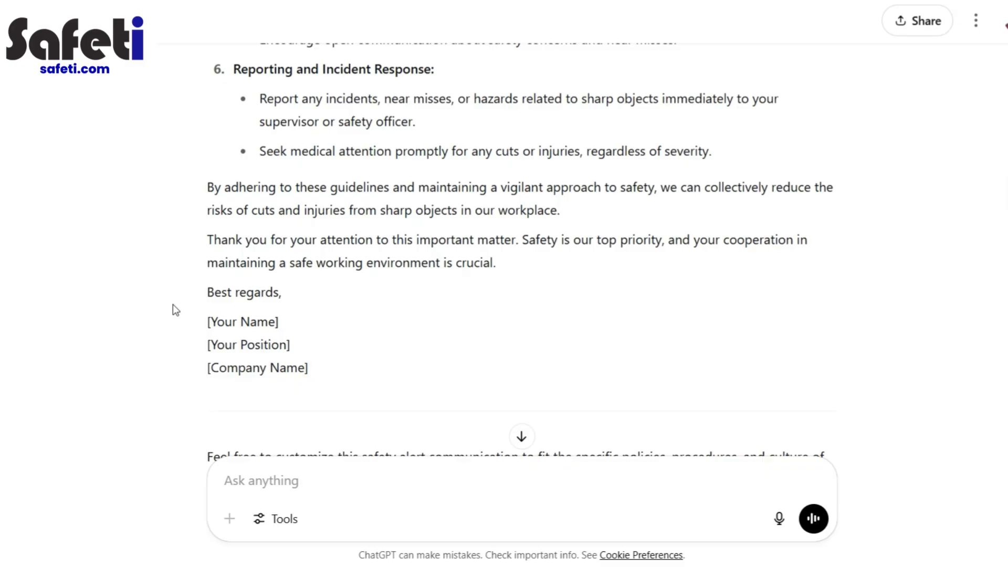
scroll(175, 309, down, 4)
scroll(176, 310, up, 6)
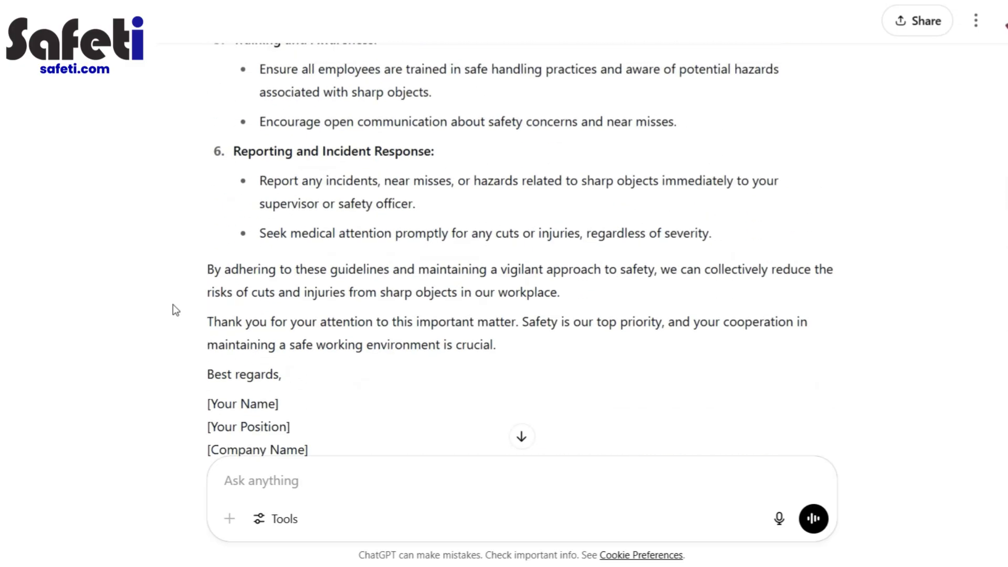
scroll(176, 309, up, 12)
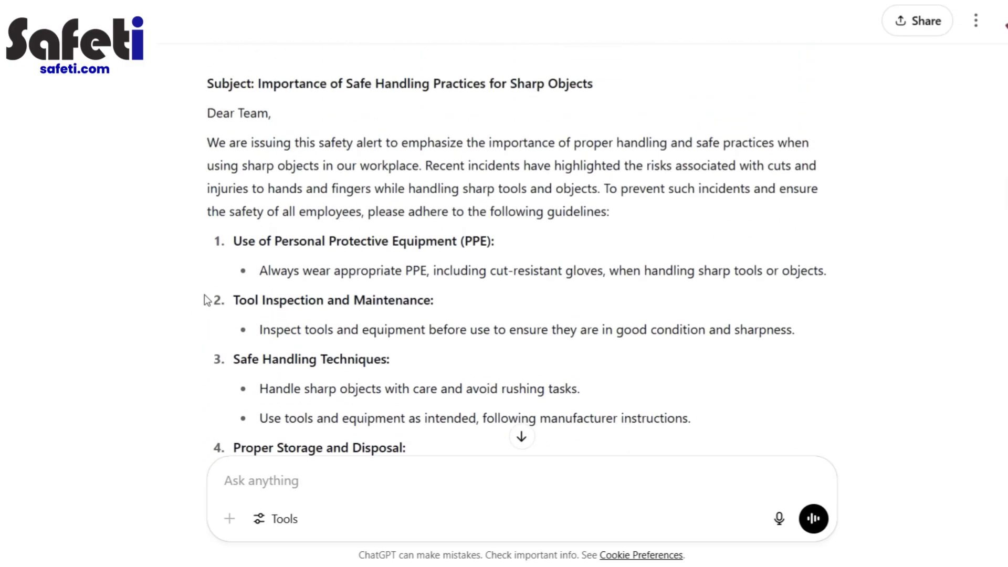
Reread the safety alert's introduction and its guidelines on PPE, tool inspection, safe handling, storage, training and incident reporting
scroll(205, 299, up, 2)
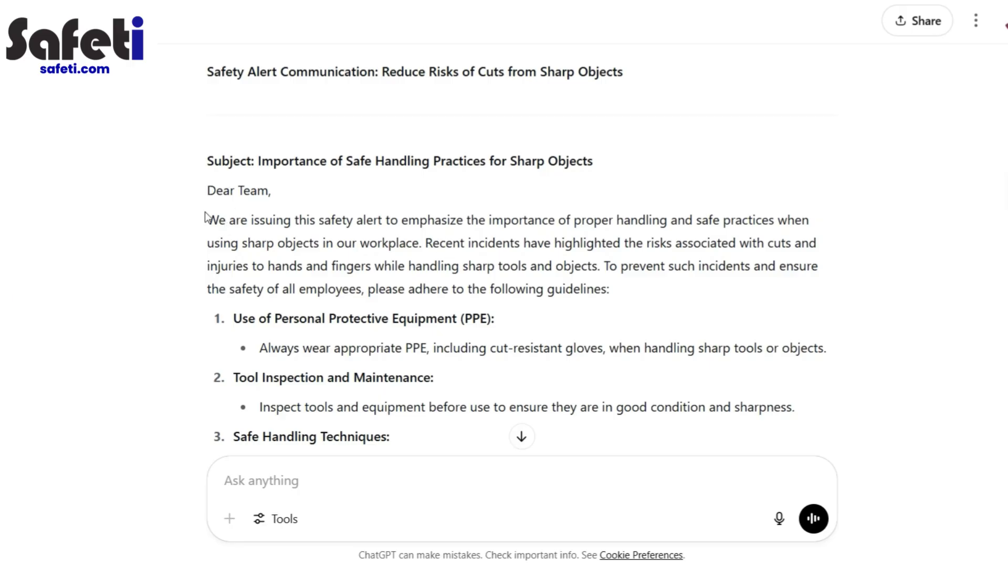
scroll(236, 244, down, 2)
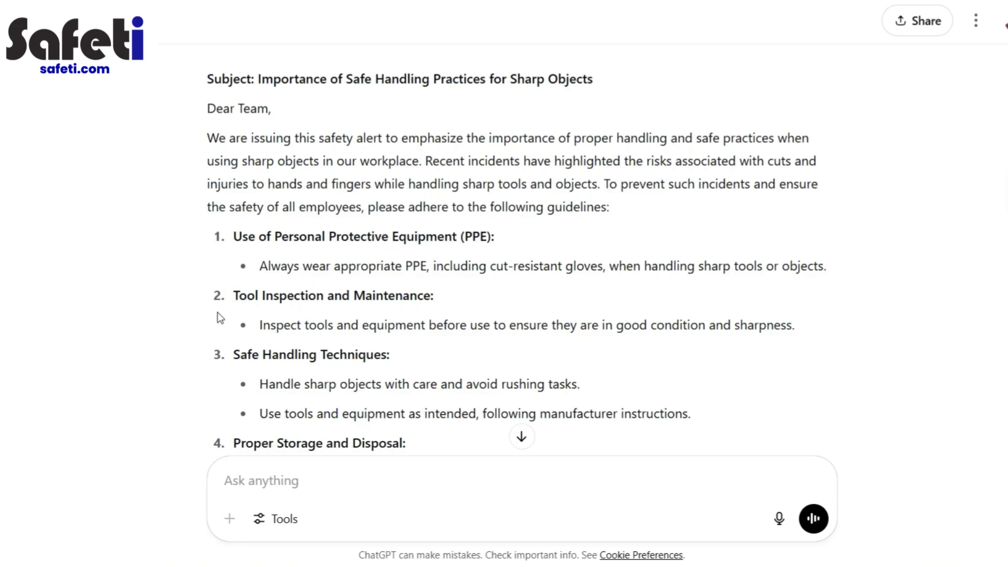
scroll(255, 184, down, 2)
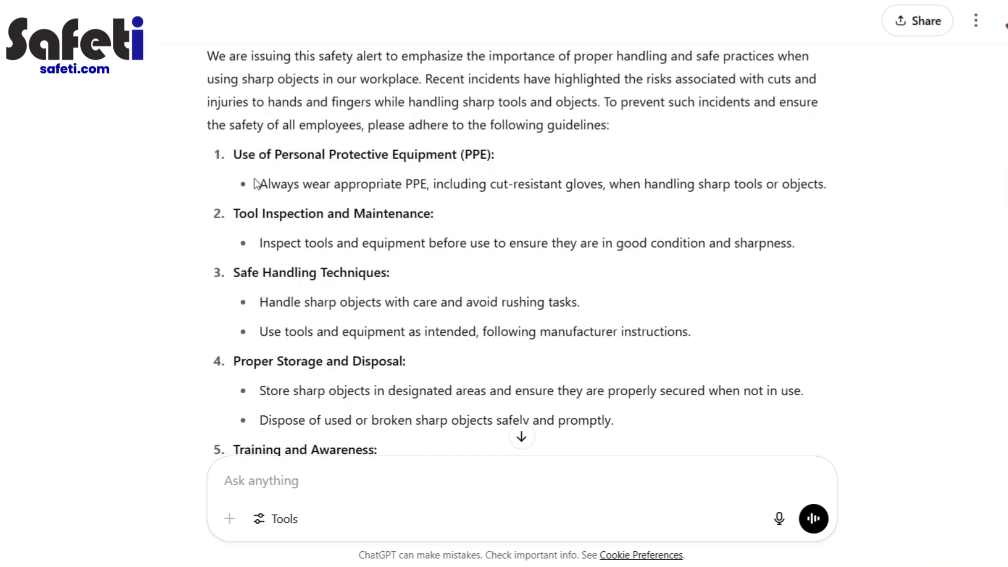
scroll(281, 214, down, 2)
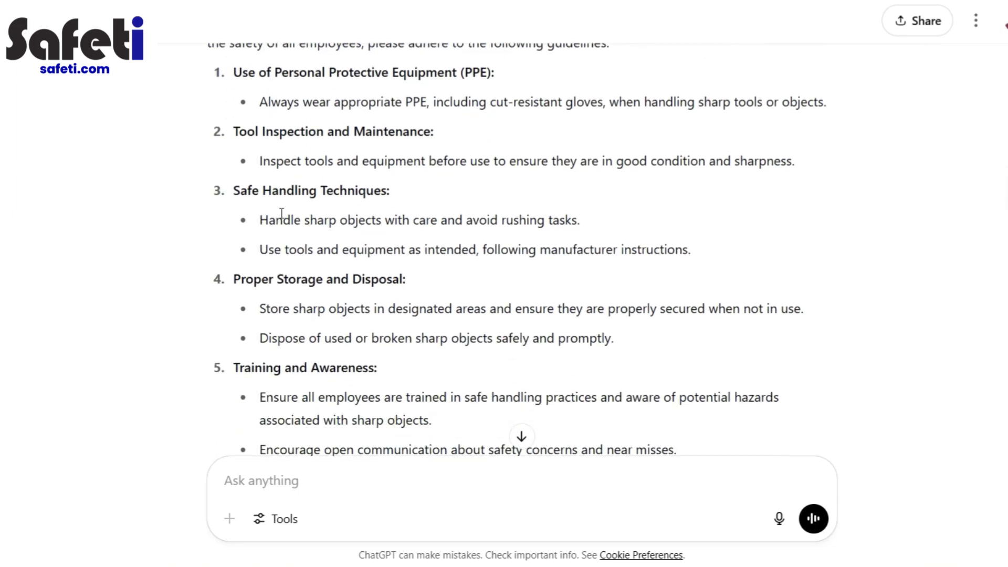
scroll(246, 319, down, 8)
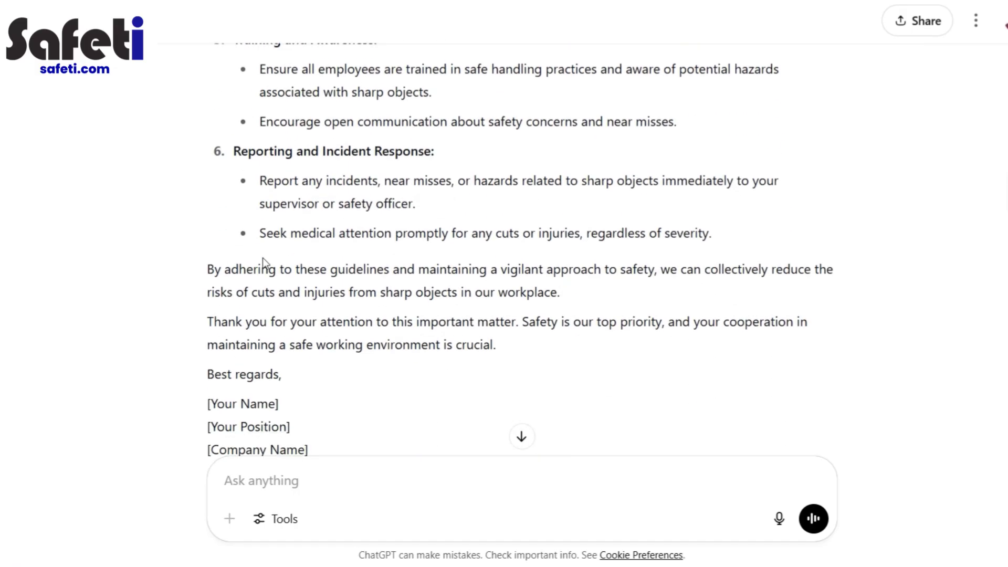
scroll(241, 262, up, 15)
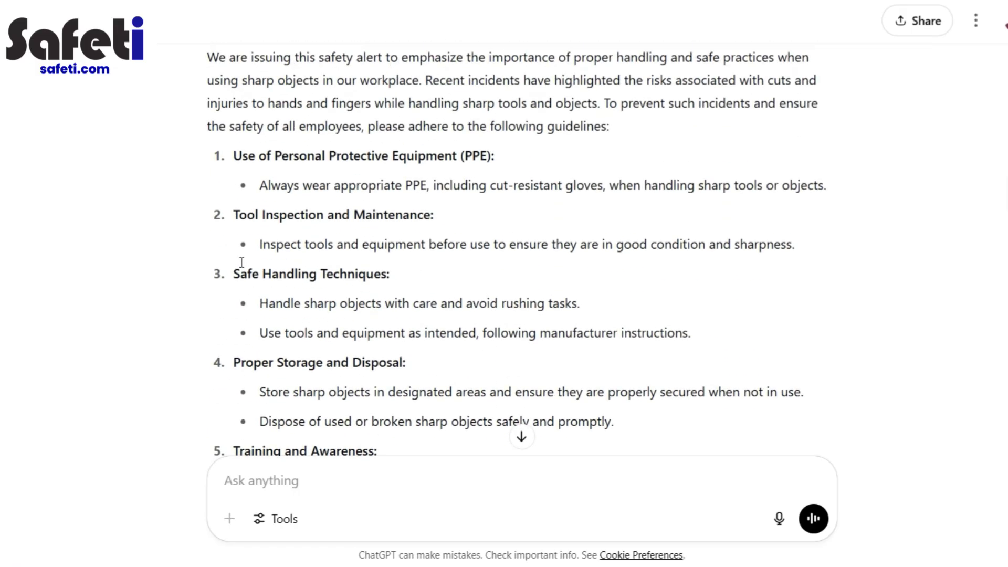
click(209, 270)
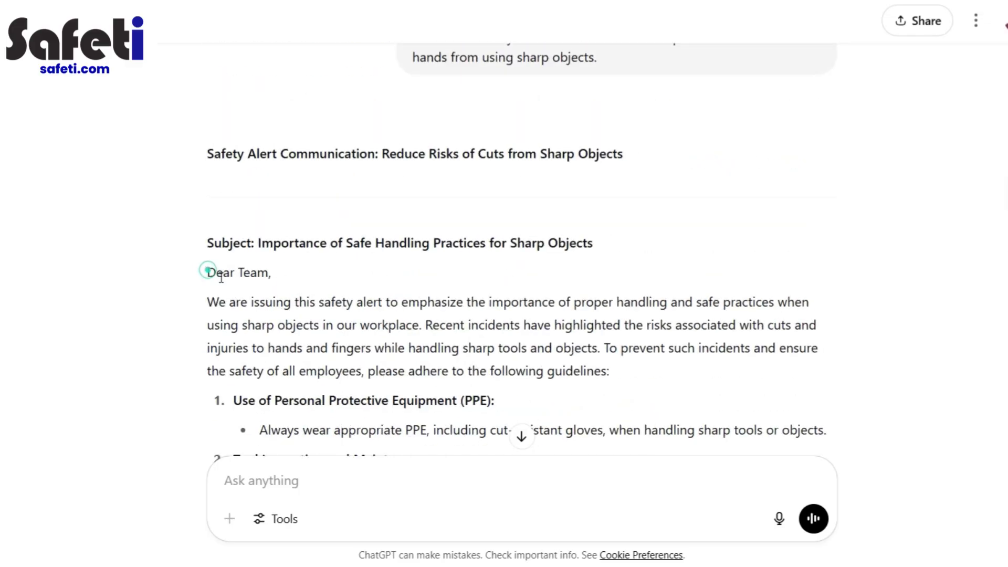
scroll(208, 271, down, 4)
Send the follow-up prompt "make it usable as a verbal communication" to adapt the sharp objects safety alert
click(274, 481)
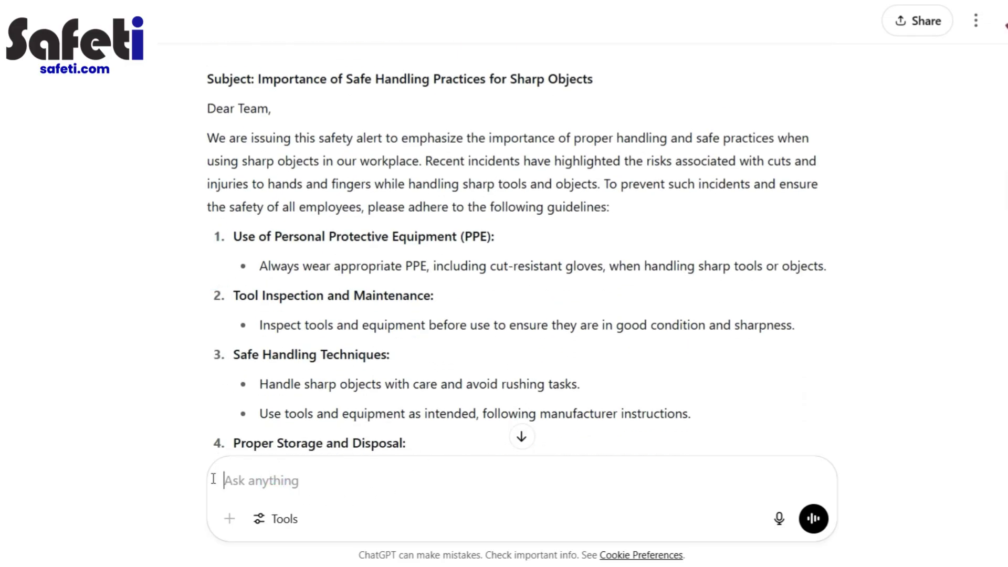
text(make)
key(BackSpace)
key(BackSpace)
text(k)
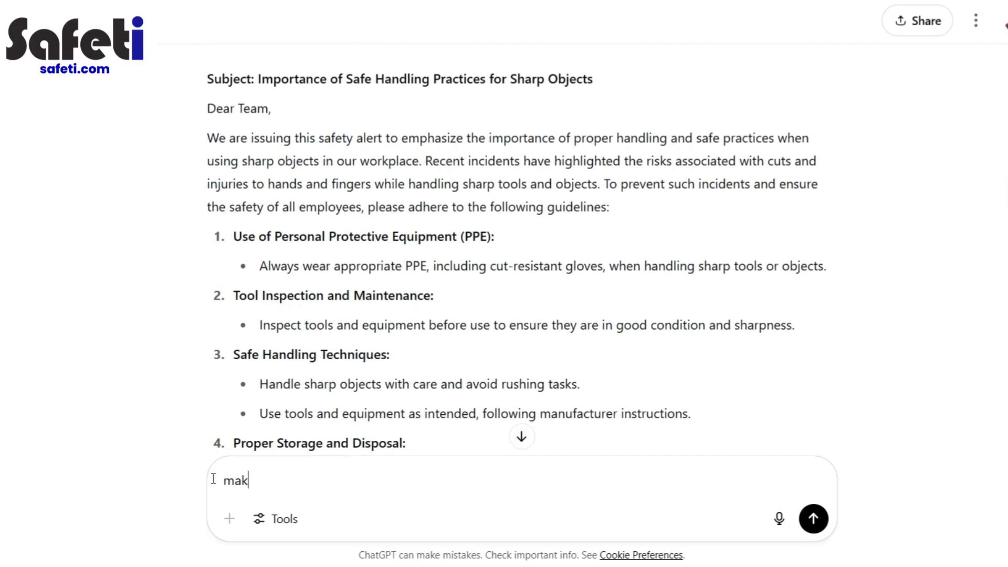
text(e it usable a sa)
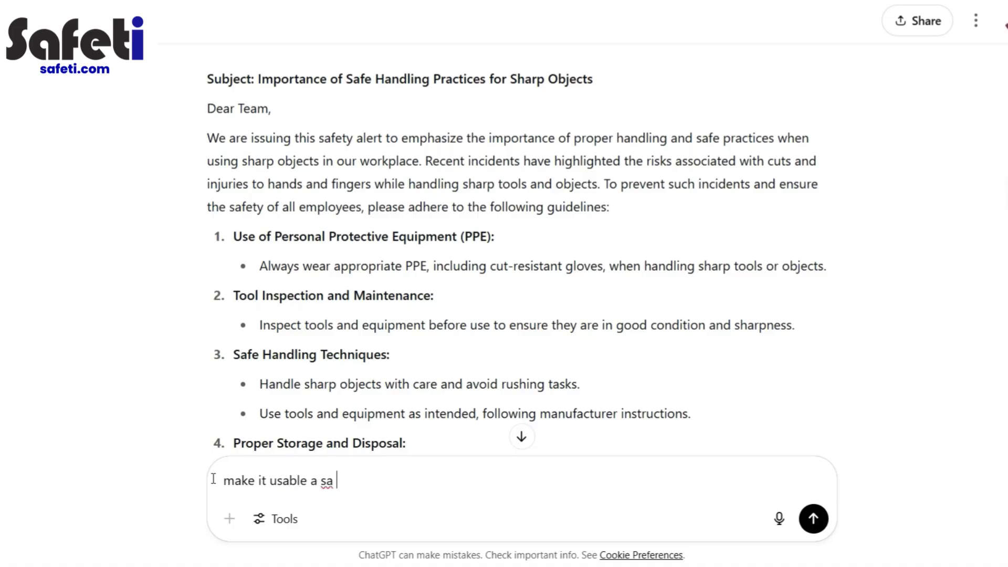
key(BackSpace)
text(a verbal communication)
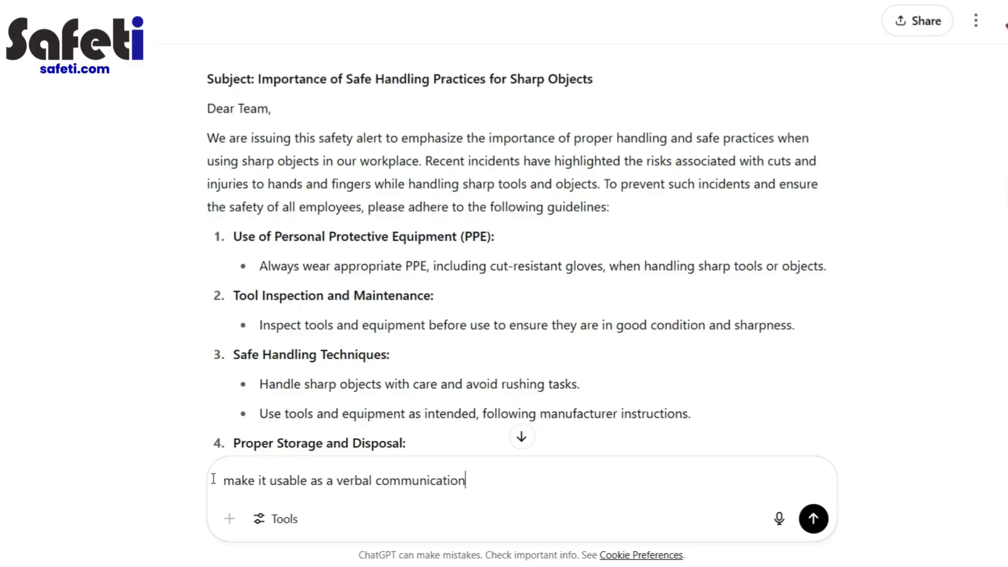
key(Return)
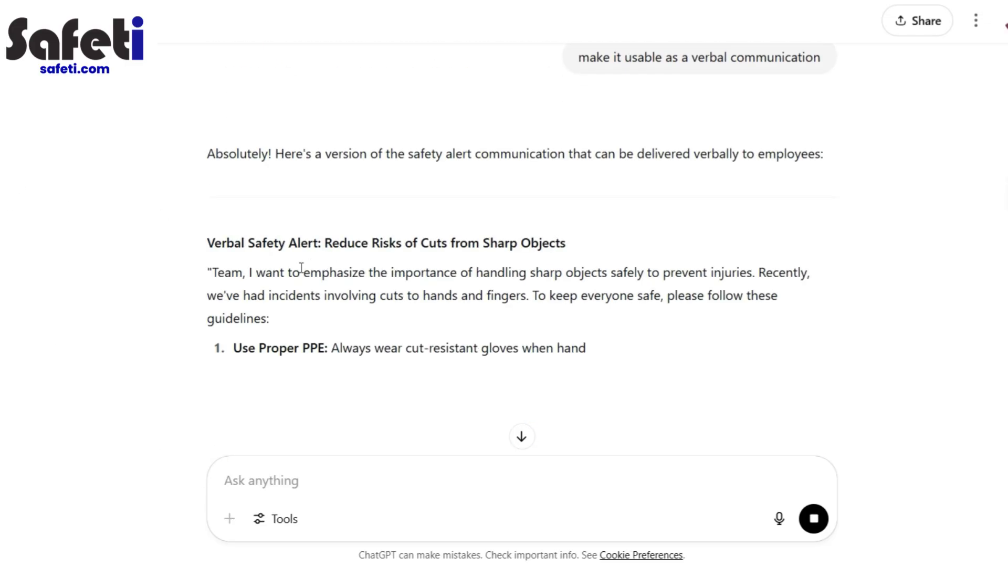
Review the verbal safety alert's opening message and its six guidelines on handling sharp objects
scroll(266, 244, down, 3)
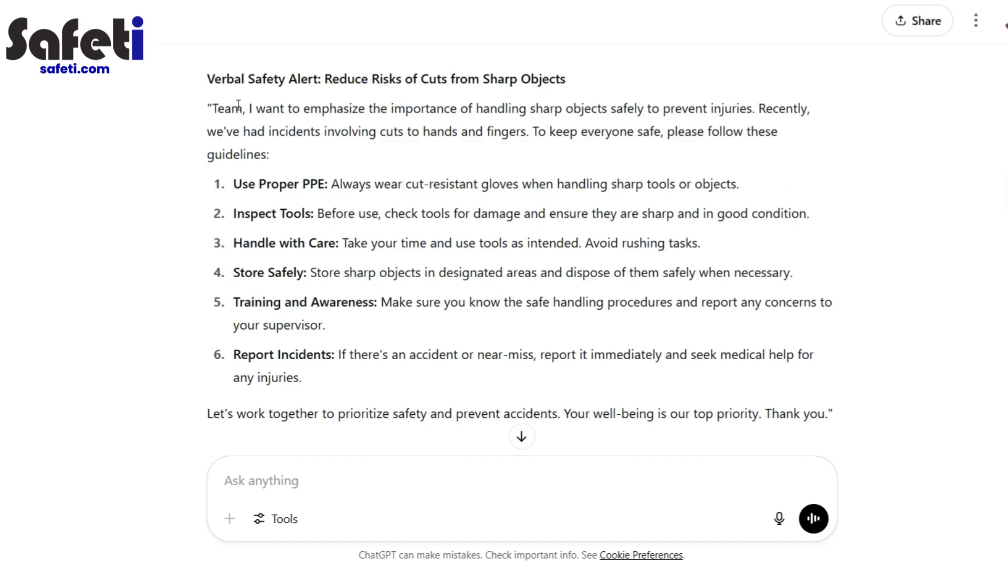
drag(210, 111, 439, 202)
click(455, 223)
Look back through the earlier safety alert, warehouse risk assessment, manual handling toolbox talks, lone working policy and loan working policy
scroll(249, 294, up, 20)
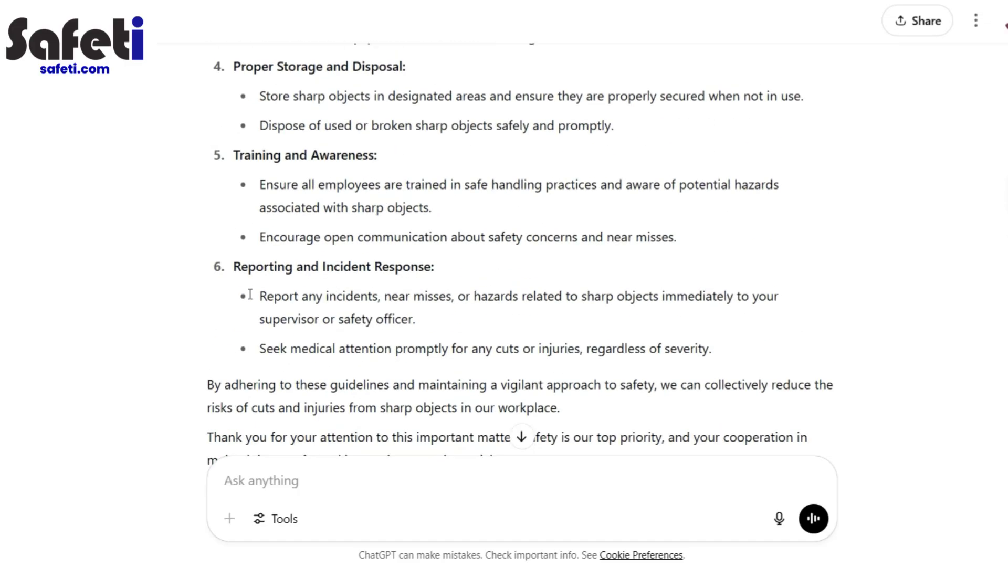
scroll(250, 294, up, 20)
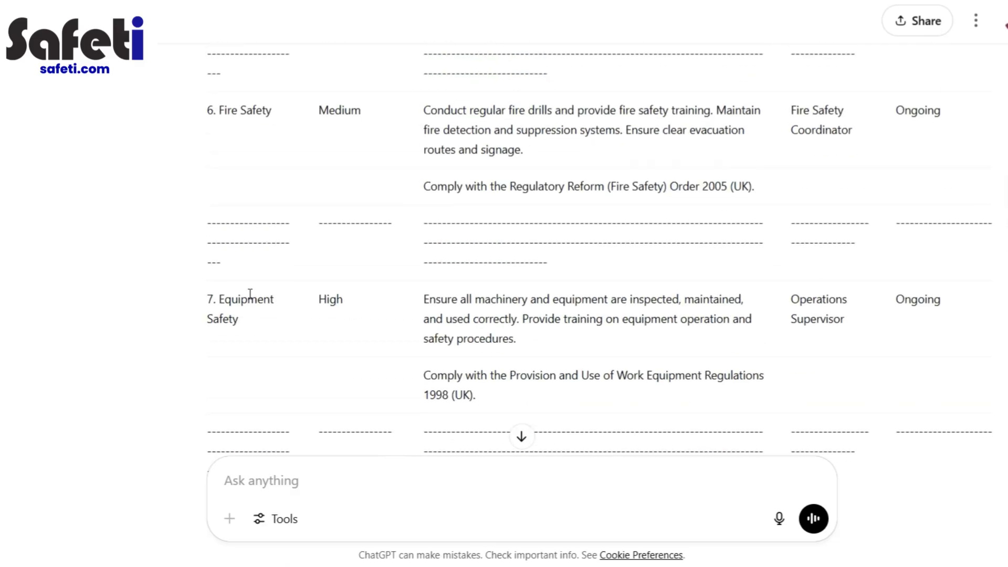
scroll(250, 294, up, 20)
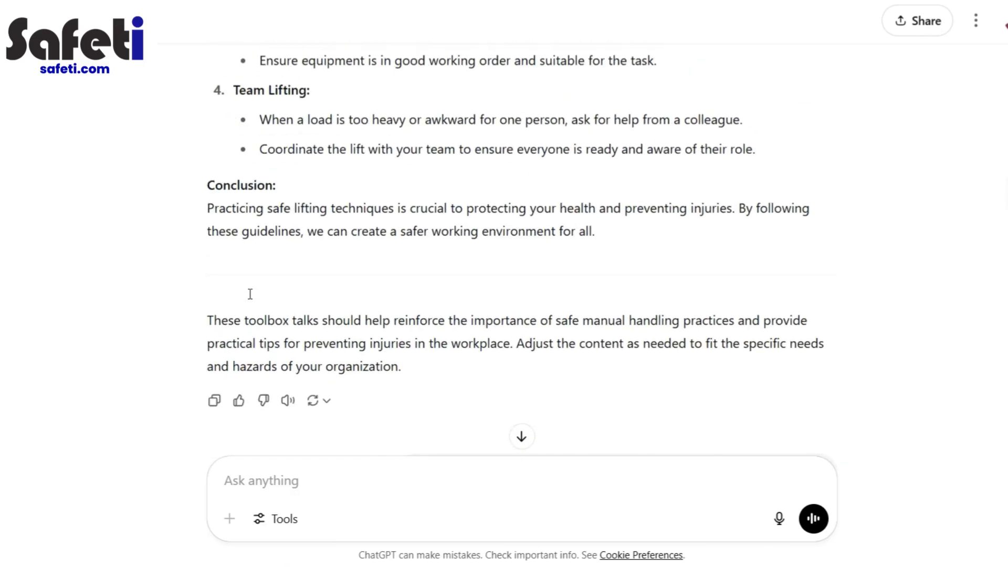
scroll(250, 294, up, 15)
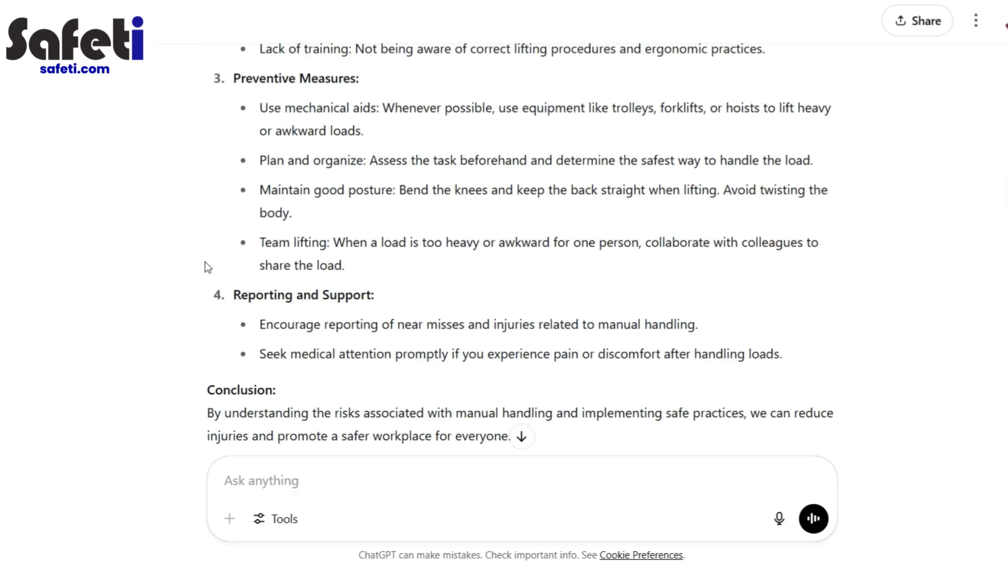
scroll(282, 217, up, 10)
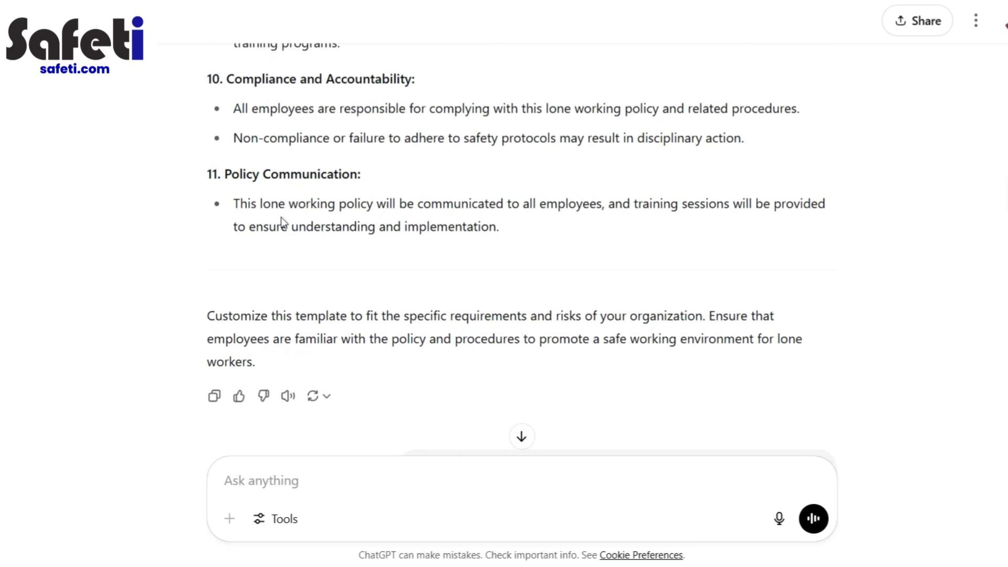
scroll(283, 220, up, 8)
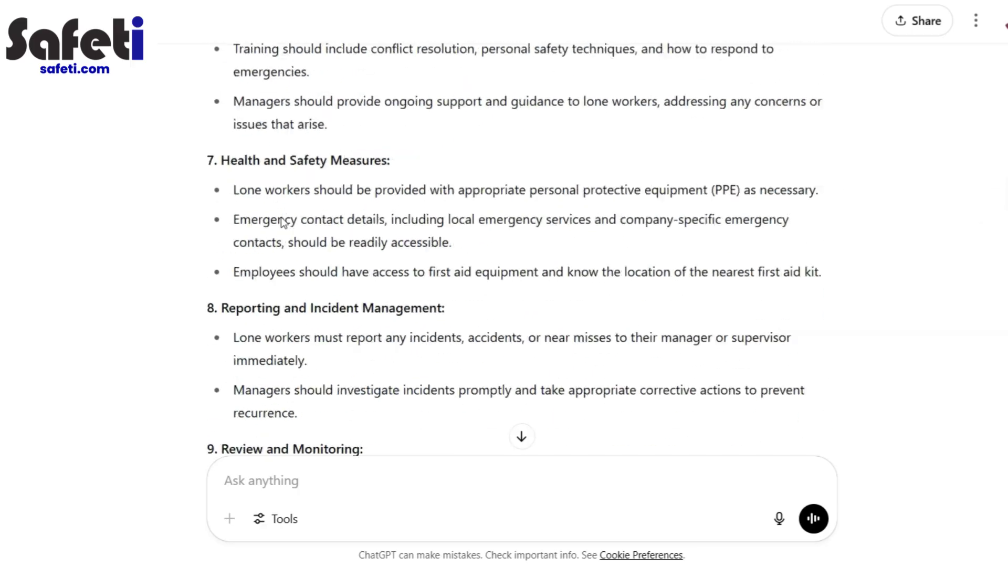
scroll(283, 220, up, 15)
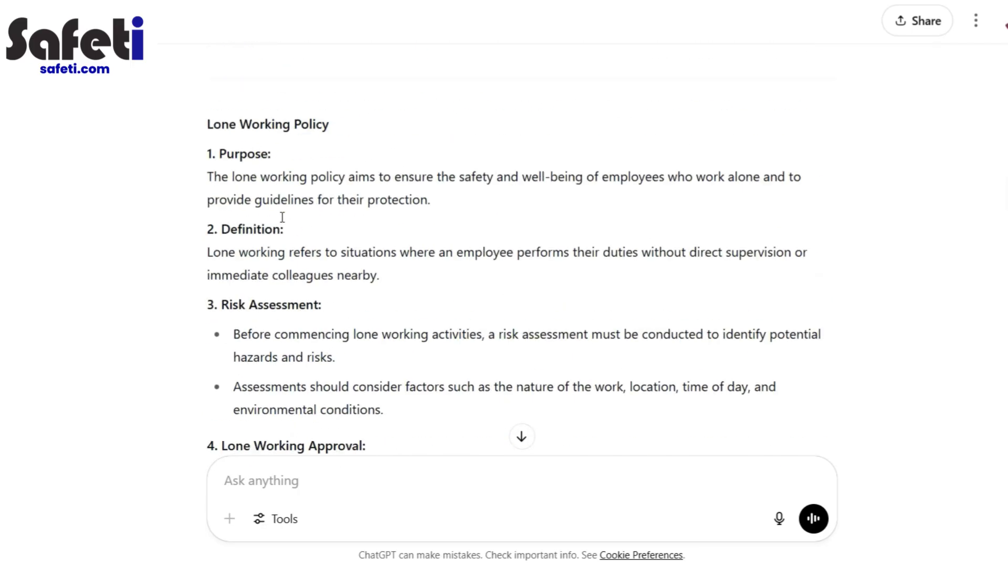
scroll(282, 216, up, 20)
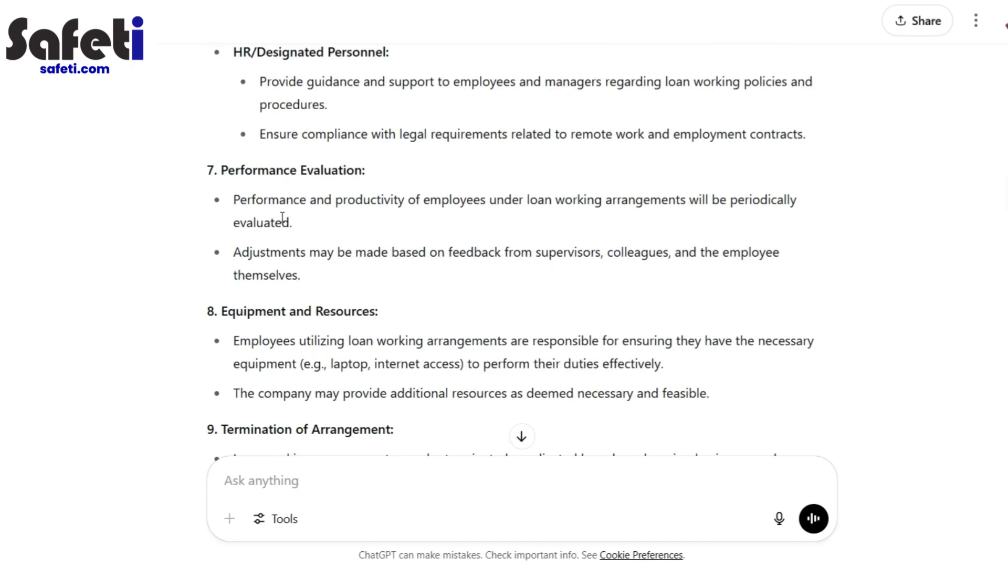
scroll(282, 217, up, 6)
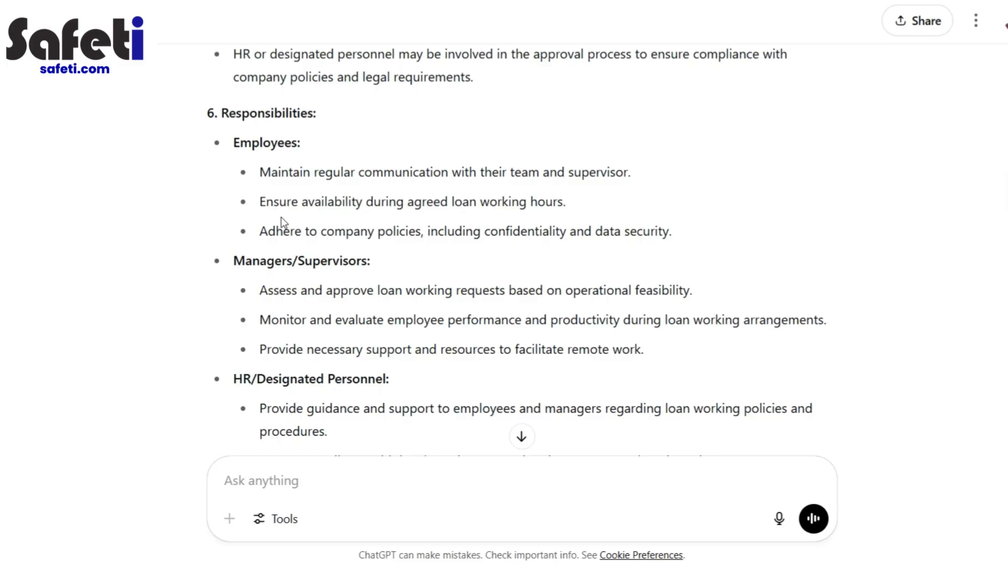
Skim the conversation from the lone working policy through the risk assessment to the closing note of the verbal safety alert
scroll(257, 278, down, 15)
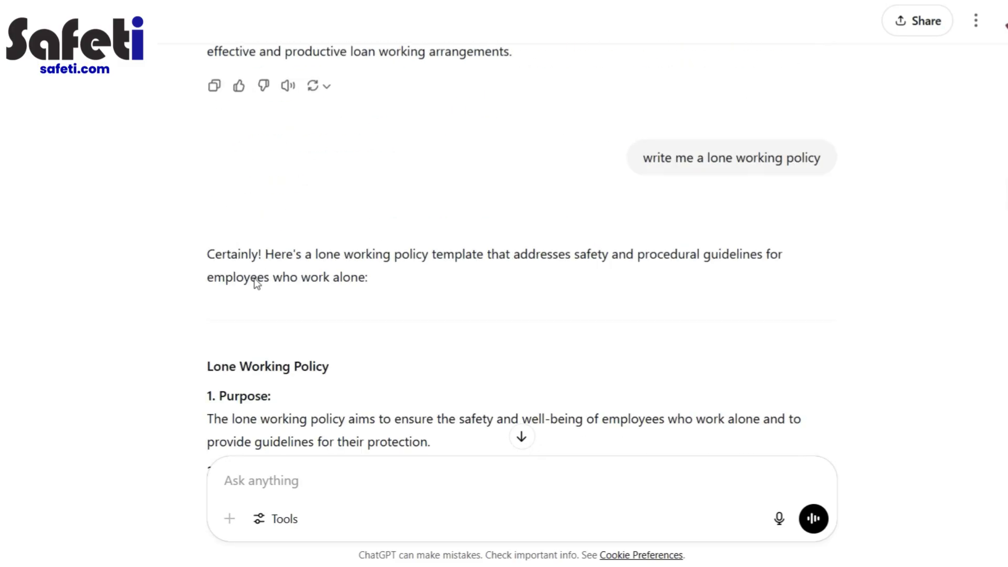
scroll(255, 279, down, 20)
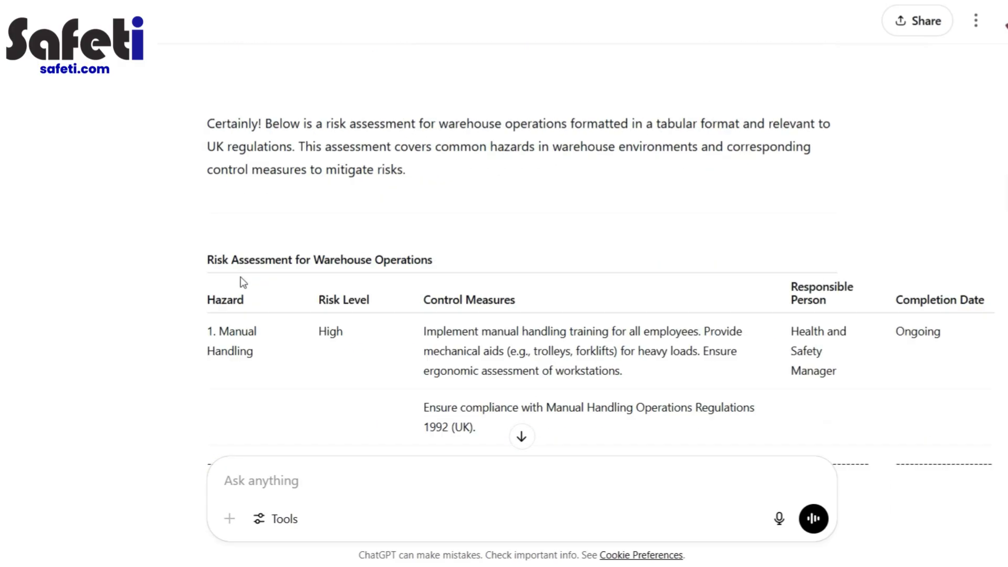
scroll(241, 276, down, 20)
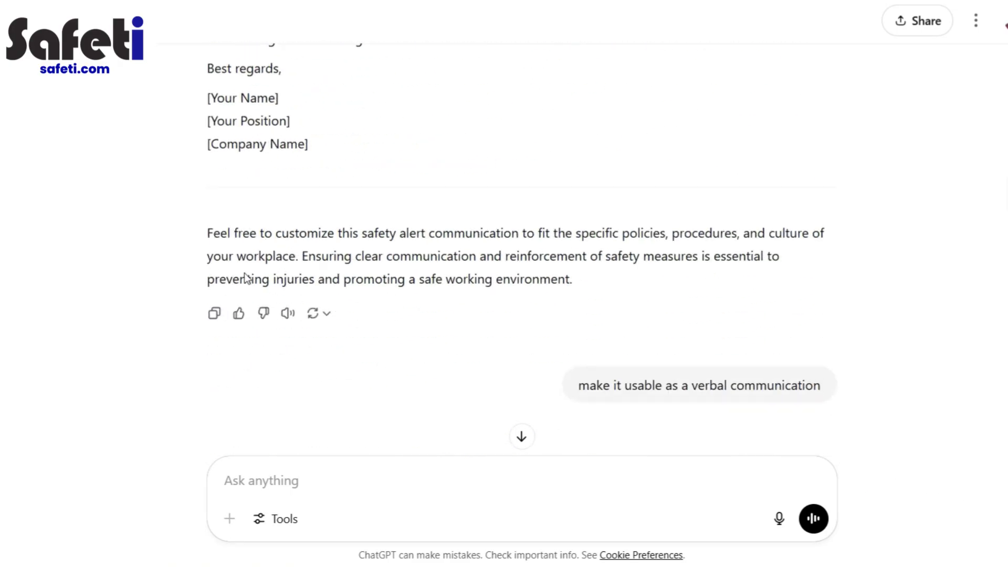
scroll(245, 277, down, 3)
scroll(244, 272, up, 9)
scroll(244, 272, down, 16)
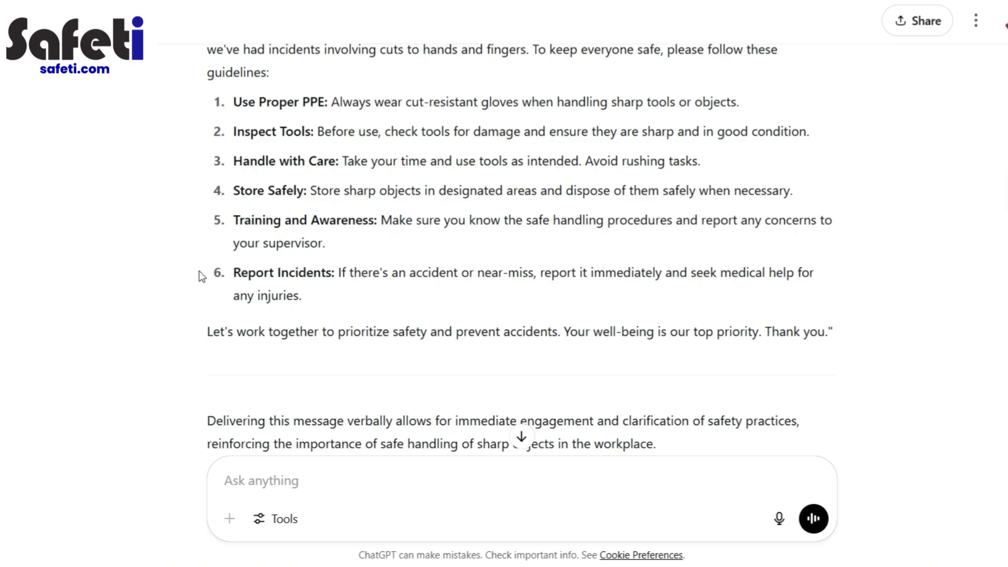
scroll(202, 267, down, 2)
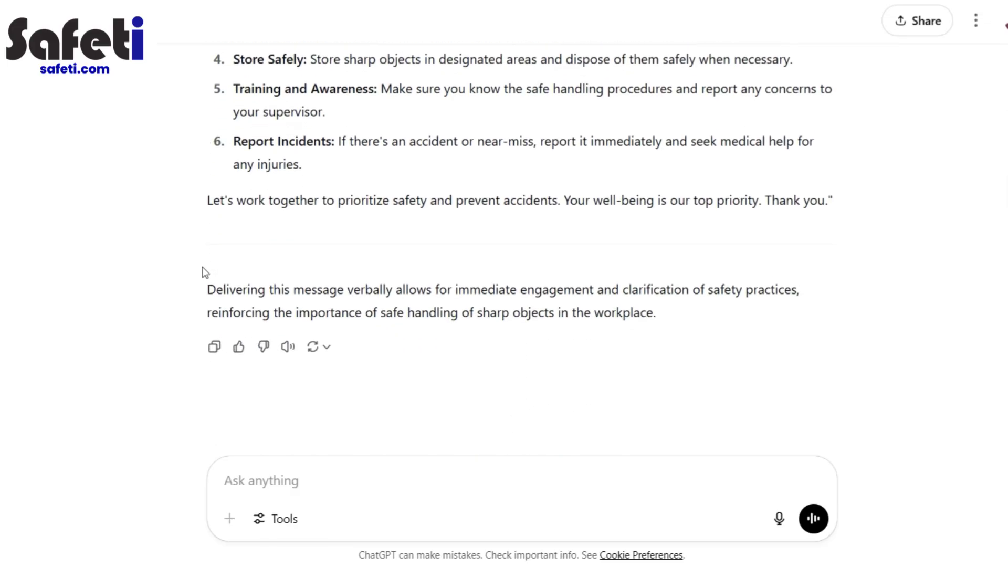